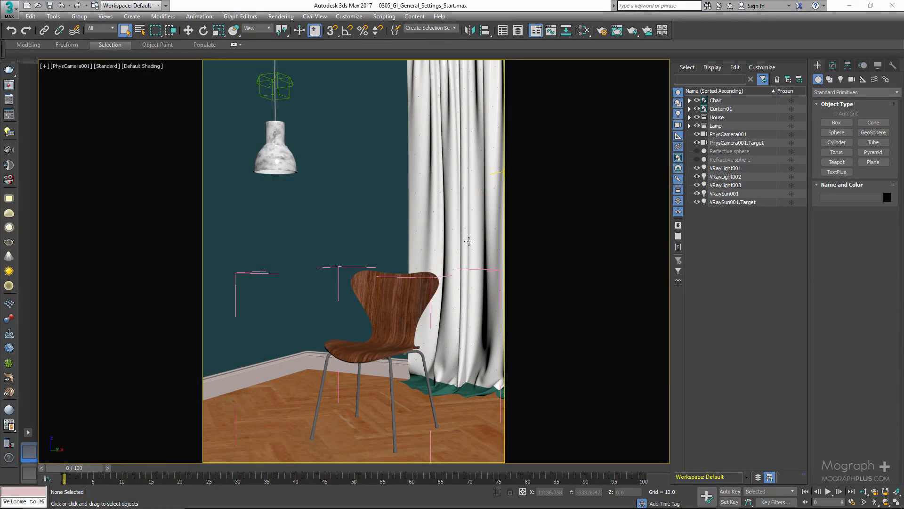
- Open Render Setup at the Global illumination settings and move the window aside to uncover more of the camera view
left_click(9, 100)
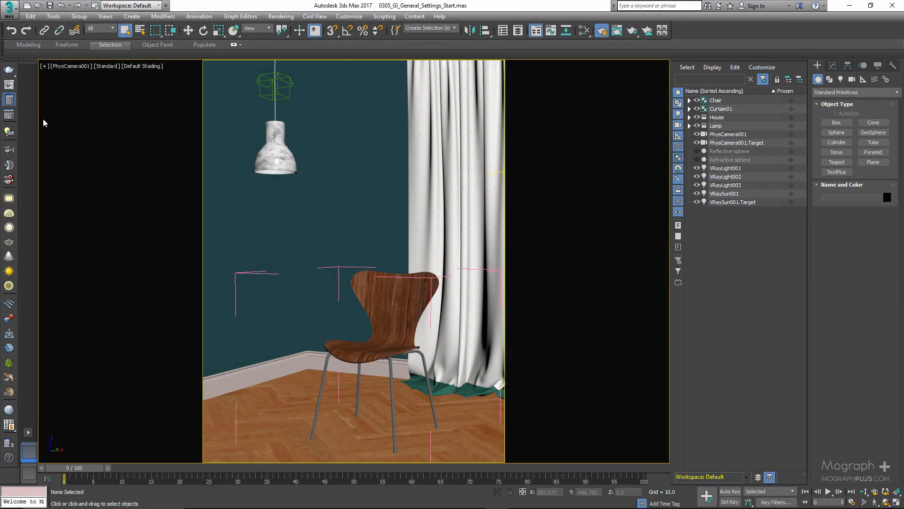
left_click(200, 168)
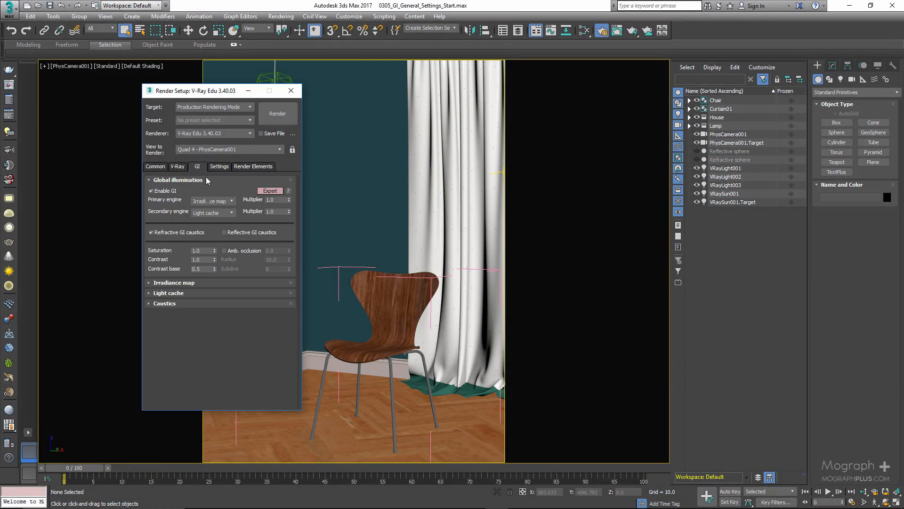
left_click(202, 180)
left_click(202, 182)
left_click_drag(213, 92, 145, 98)
- Check which objects are excluded from the override material in the V-Ray Global switches, leaving the exclude list without changes
left_click(112, 172)
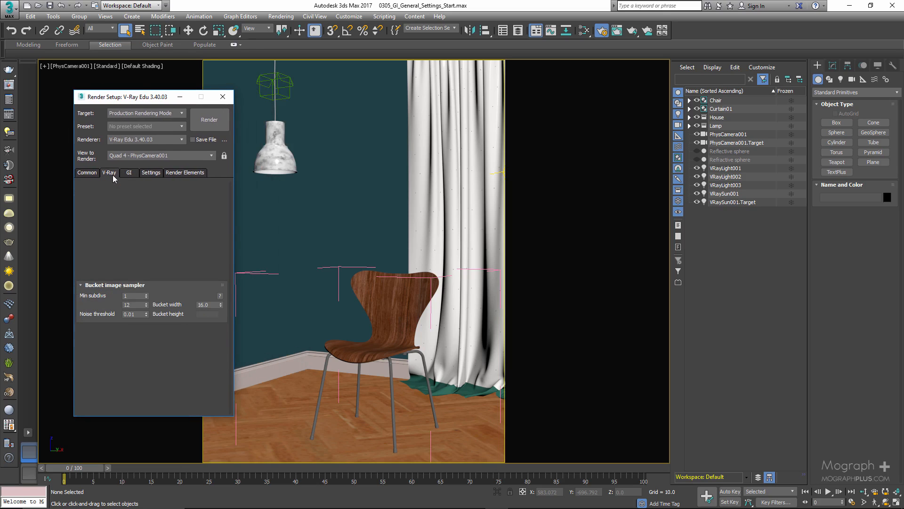
left_click(123, 217)
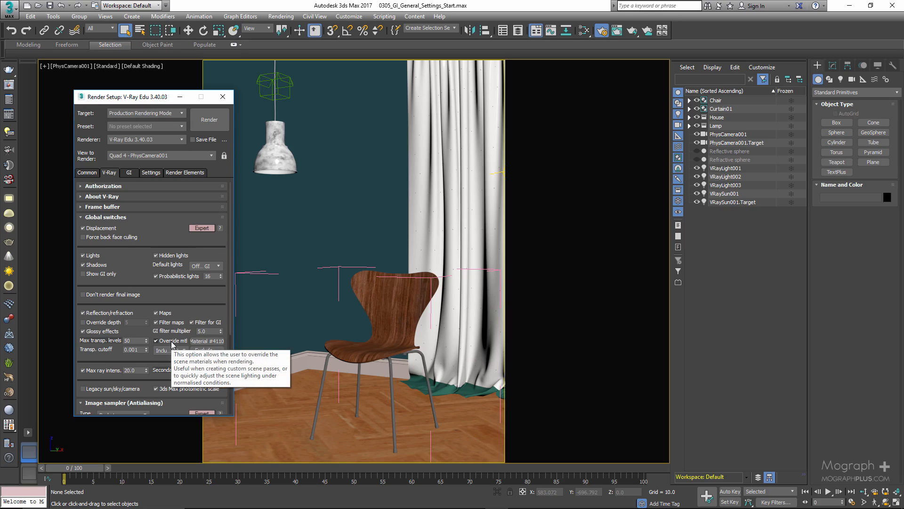
left_click(202, 351)
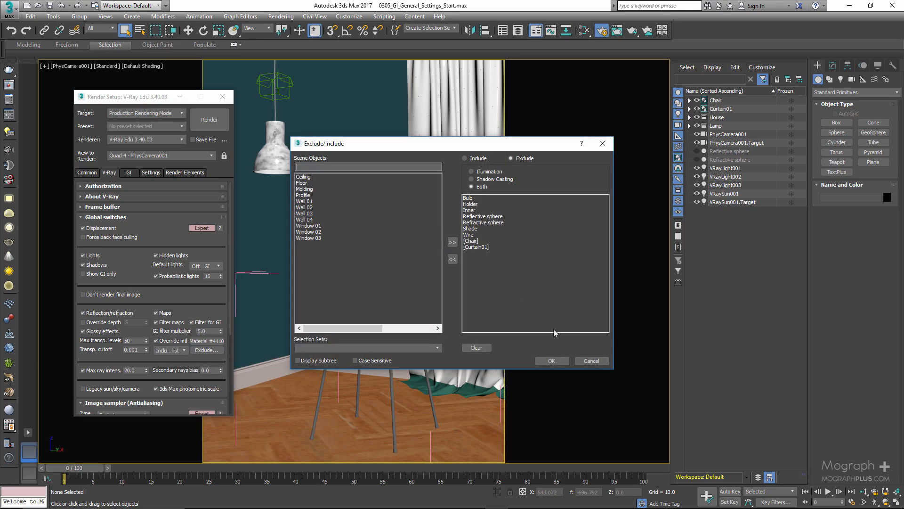
left_click(596, 363)
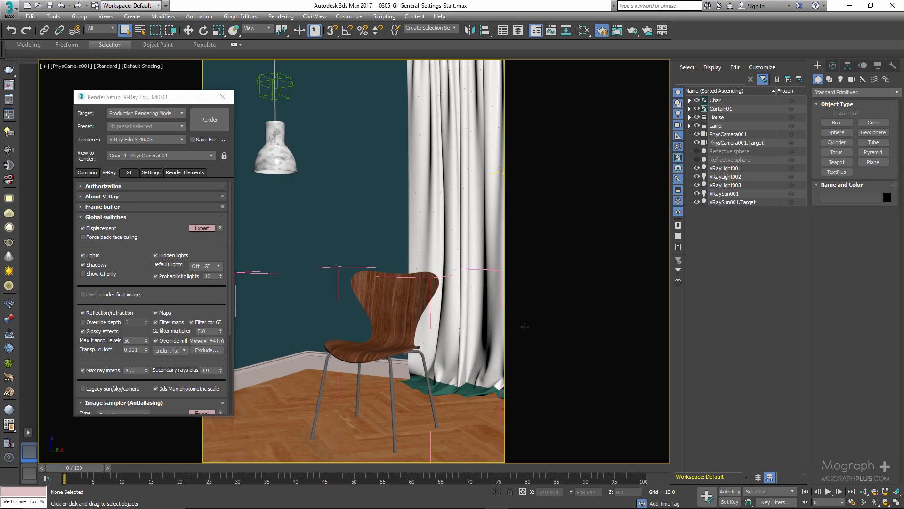
- Unhide the Reflective sphere and the Refractive sphere to view their placement in the scene, and hide both again
left_click(697, 151)
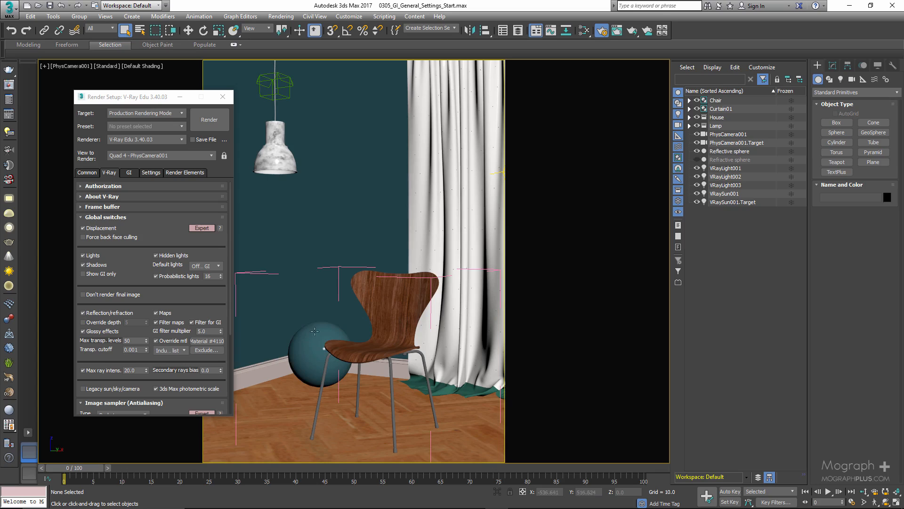
left_click(697, 151)
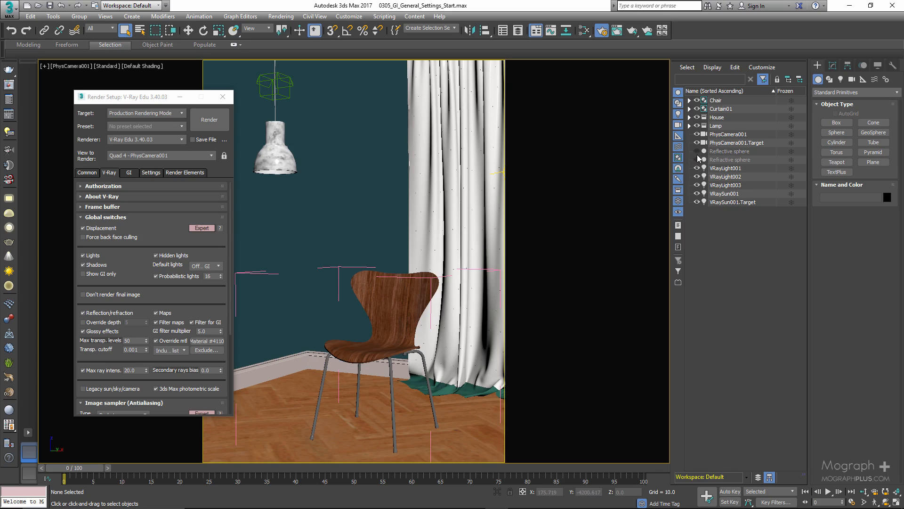
left_click(697, 160)
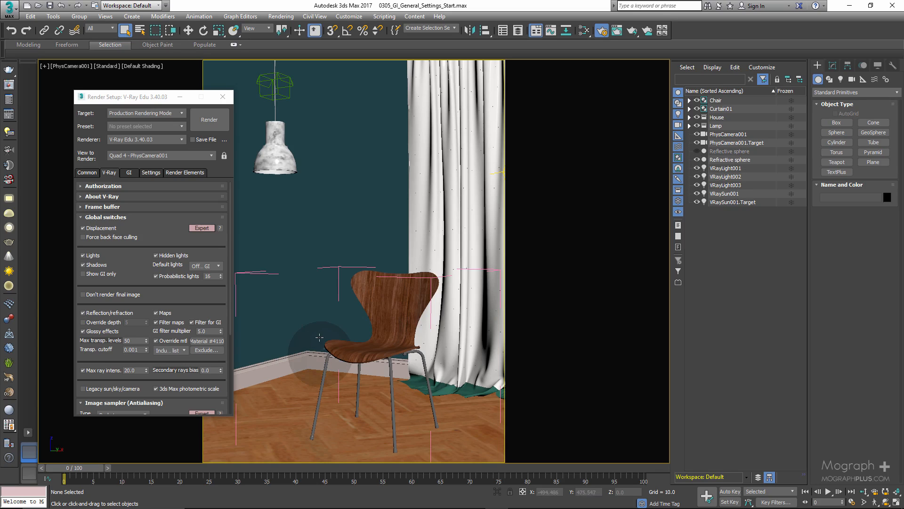
left_click(697, 151)
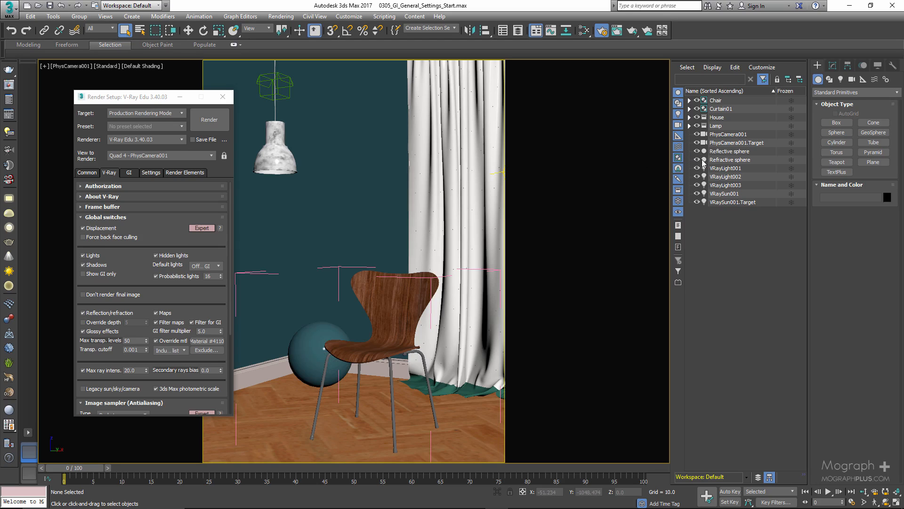
left_click(697, 160)
left_click(697, 151)
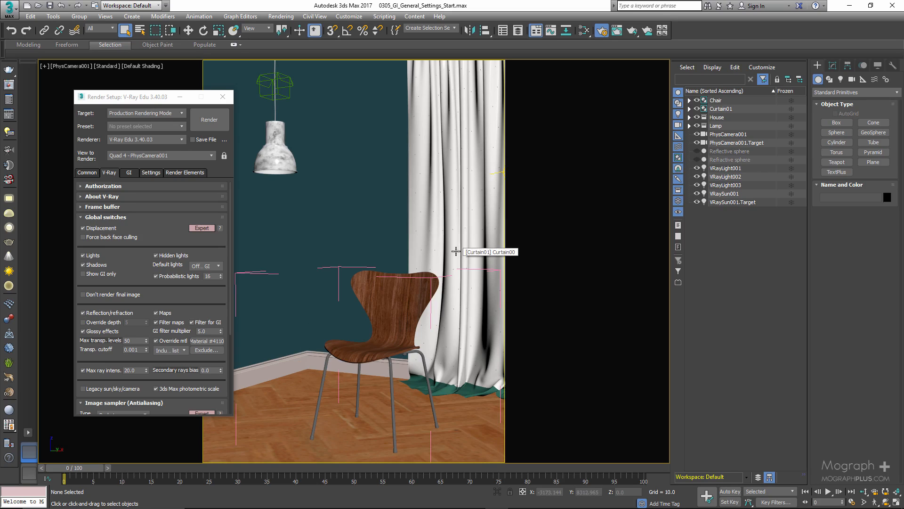
- Open the V-Ray frame buffer and view the render's VRayGlobalIllumination channel before returning to RGB color
left_click(10, 99)
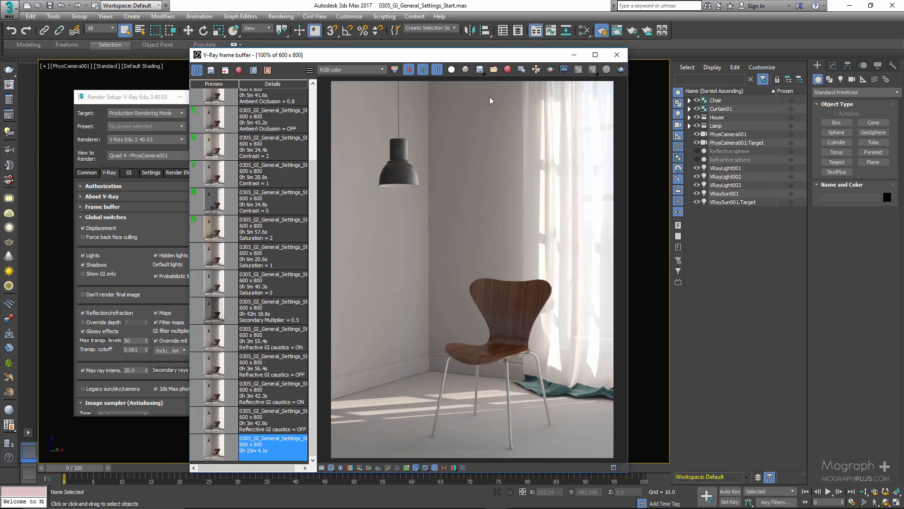
left_click_drag(484, 60, 546, 43)
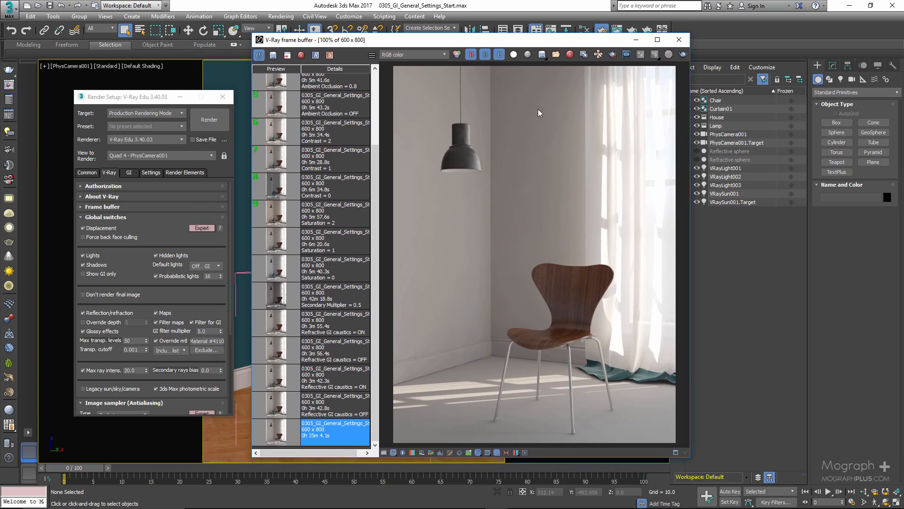
left_click(414, 55)
left_click(417, 75)
left_click(417, 56)
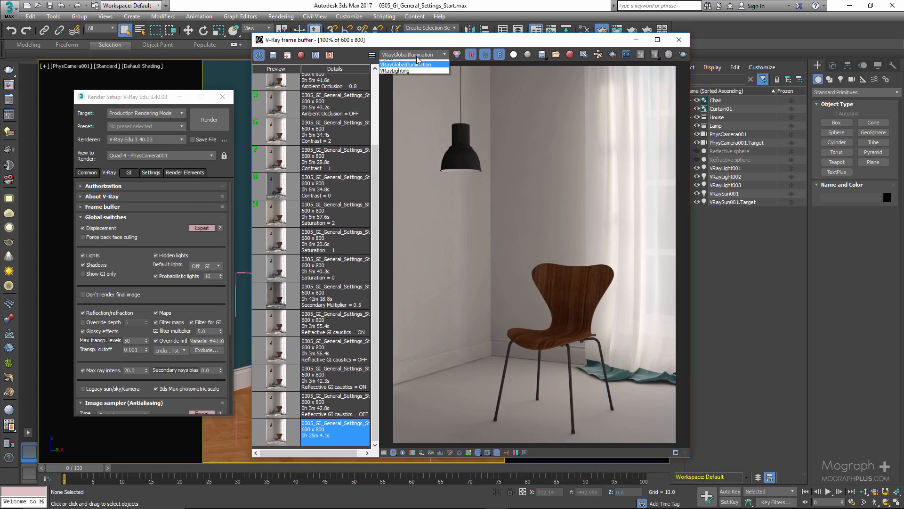
left_click(416, 64)
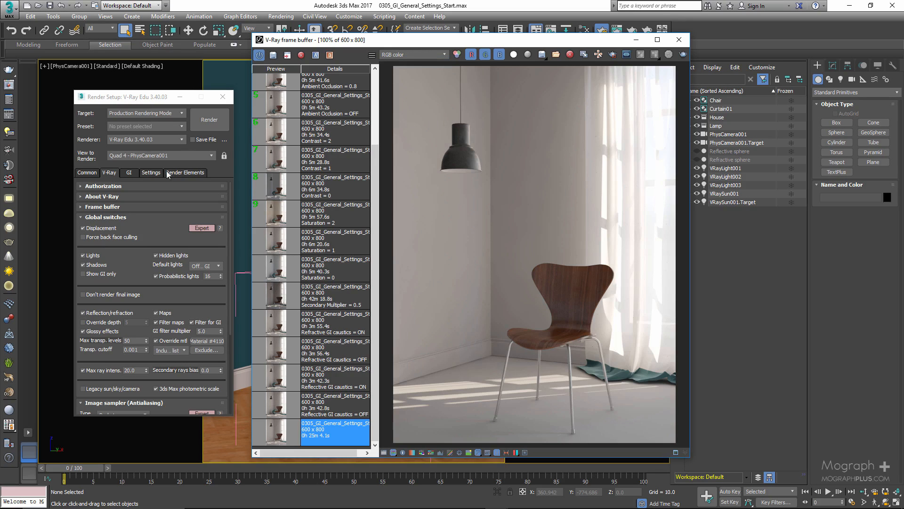
- Return to the Global illumination settings in Expert mode and toggle Enable GI off and back on
left_click(129, 172)
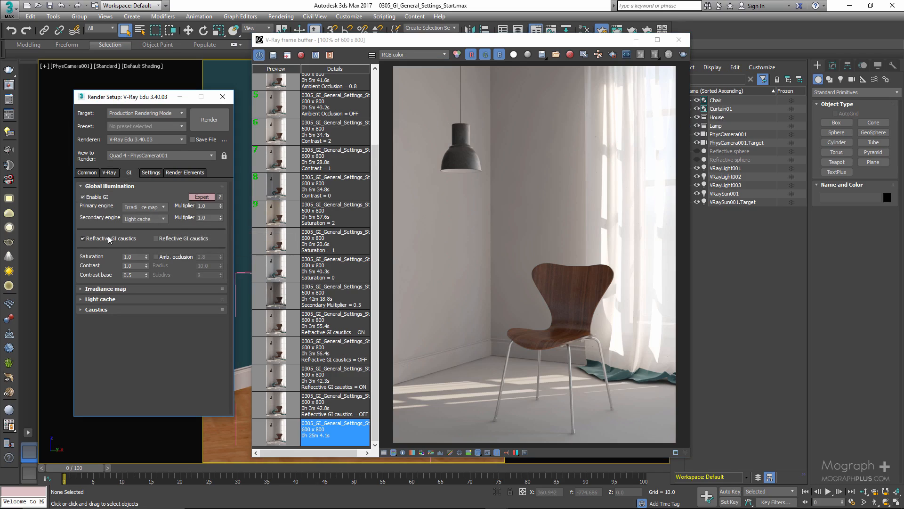
left_click(203, 197)
left_click(204, 197)
left_click(83, 197)
left_click(83, 197)
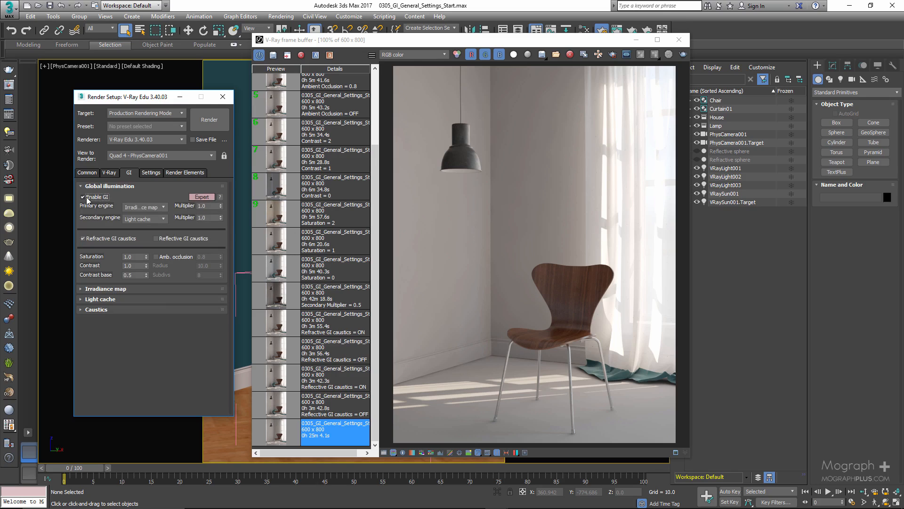
- Examine the primary and secondary engine choices and their multipliers in the Global illumination settings, keeping Irradiance map as the primary engine
left_click(147, 207)
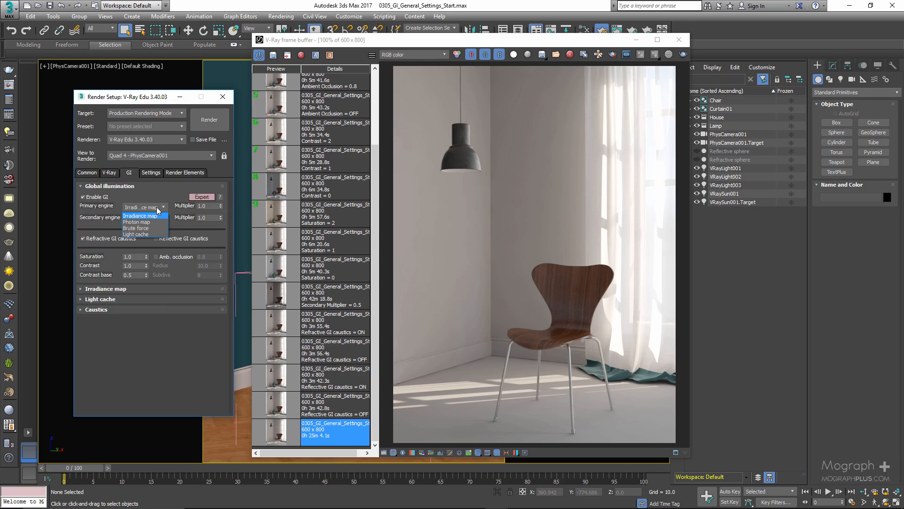
left_click(144, 215)
left_click(145, 220)
left_click(142, 200)
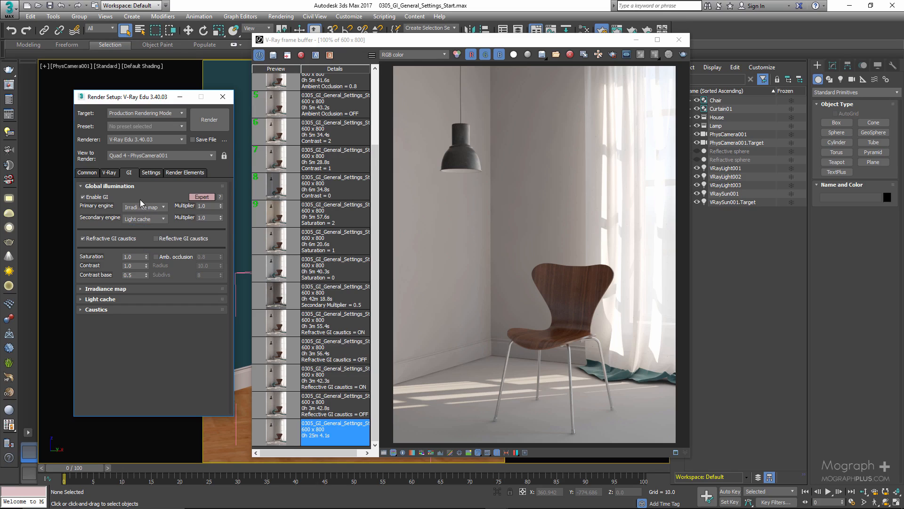
left_click(201, 205)
left_click(207, 218)
left_click(177, 187)
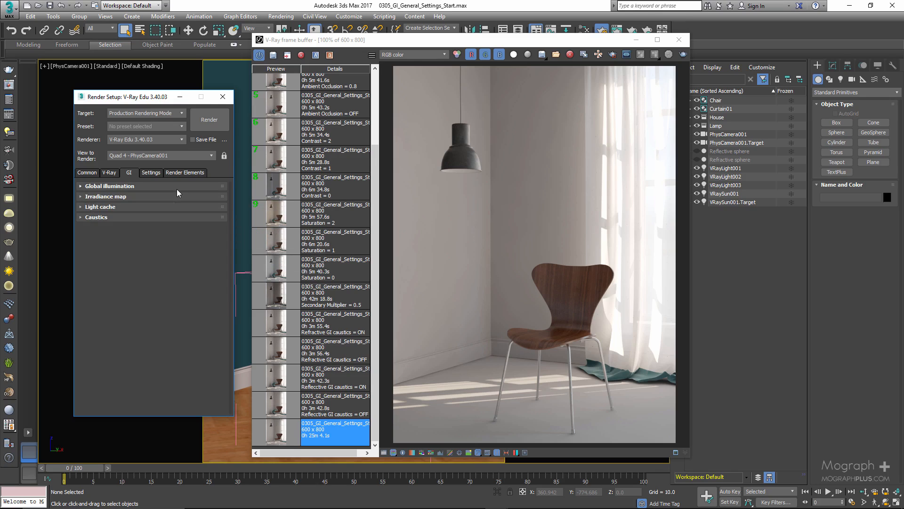
left_click(174, 187)
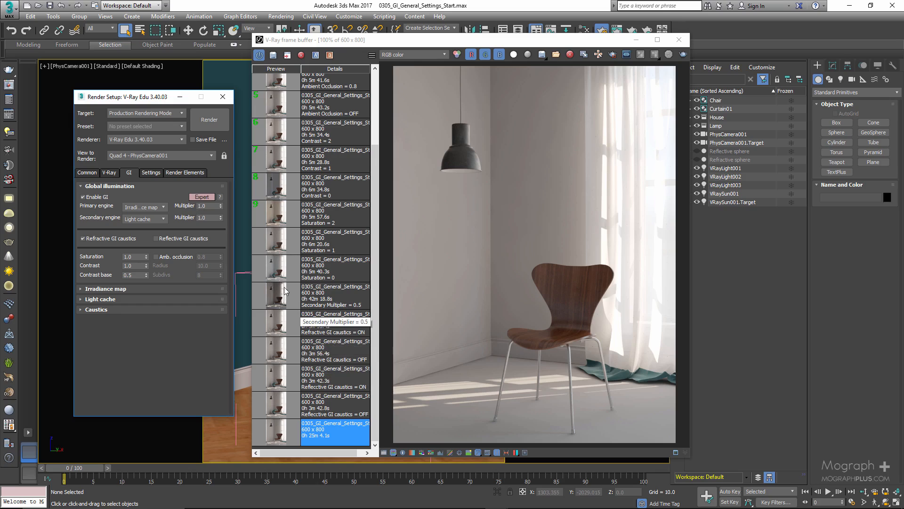
- Set the secondary engine multiplier to 0.5 and compare the saved "Secondary Multiplier = 0.5" render with the unlabelled baseline render
double_click(204, 218)
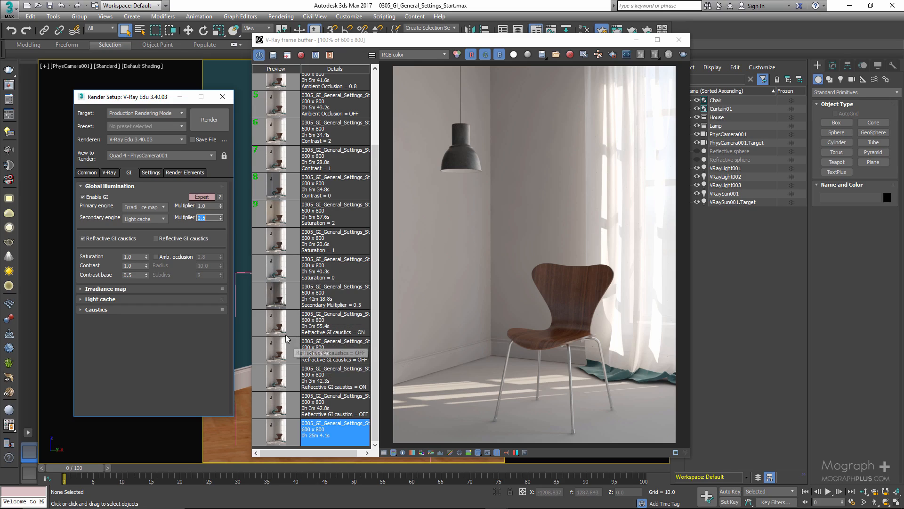
double_click(277, 296)
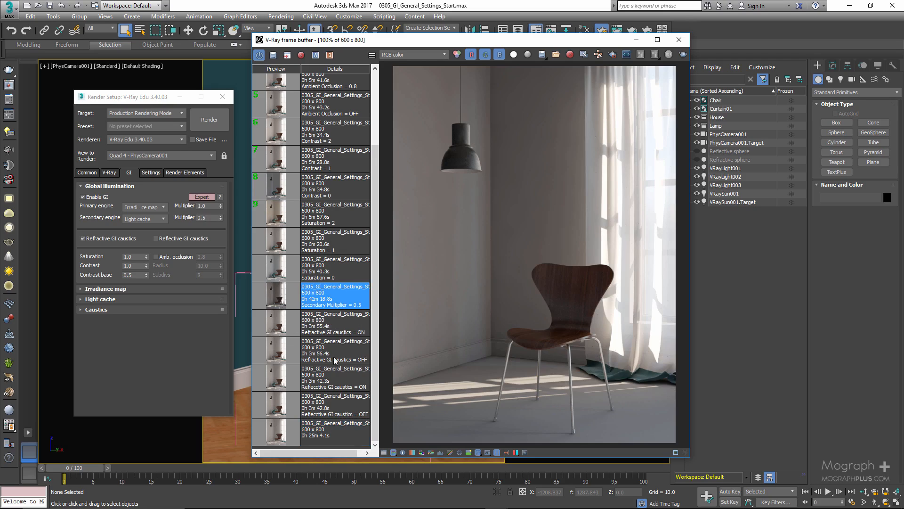
double_click(277, 436)
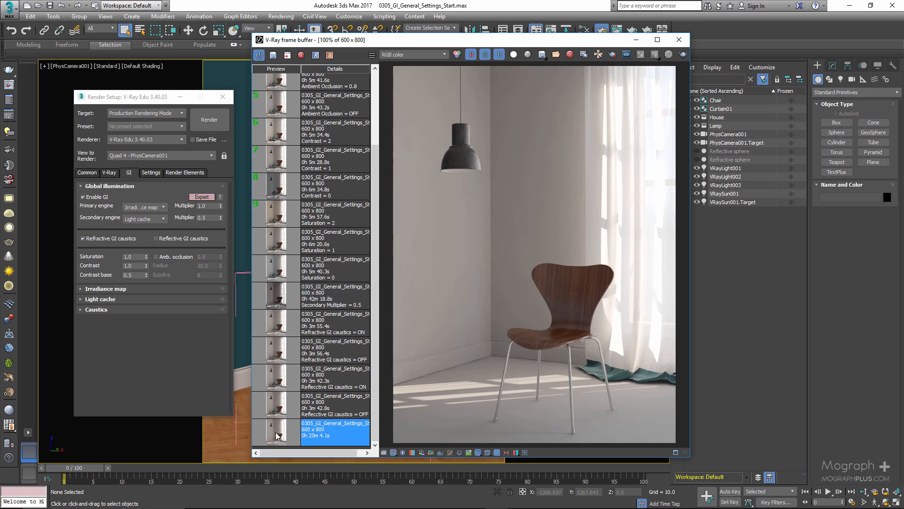
double_click(272, 295)
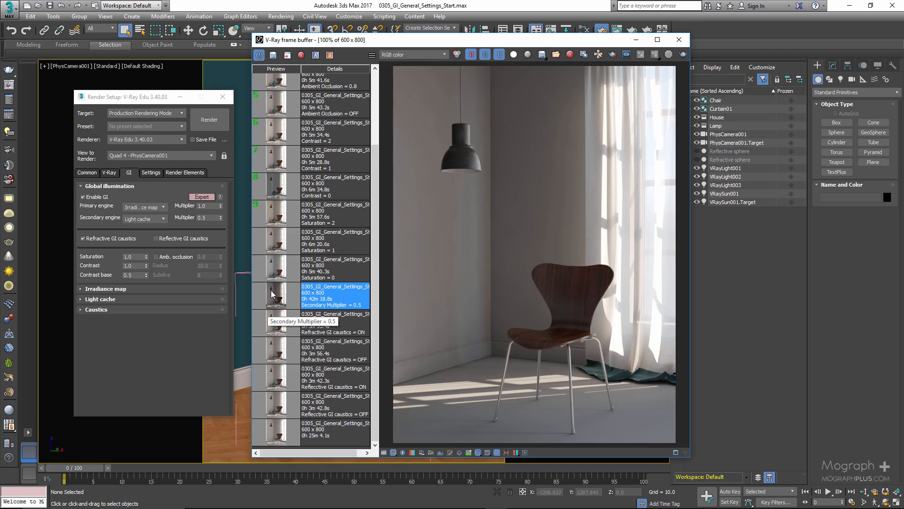
double_click(274, 431)
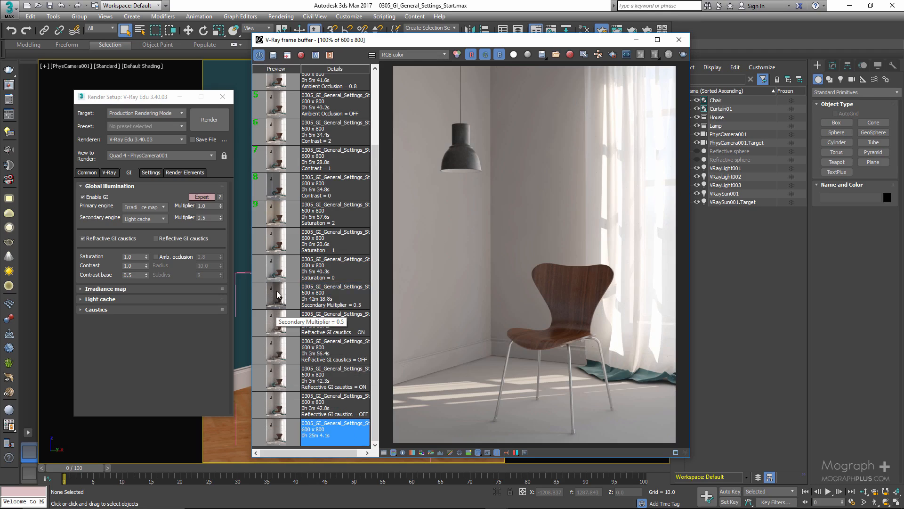
double_click(277, 294)
- Compare the VRayGlobalIllumination channel of the baseline render with that of the "Secondary Multiplier = 0.5" render
left_click(419, 53)
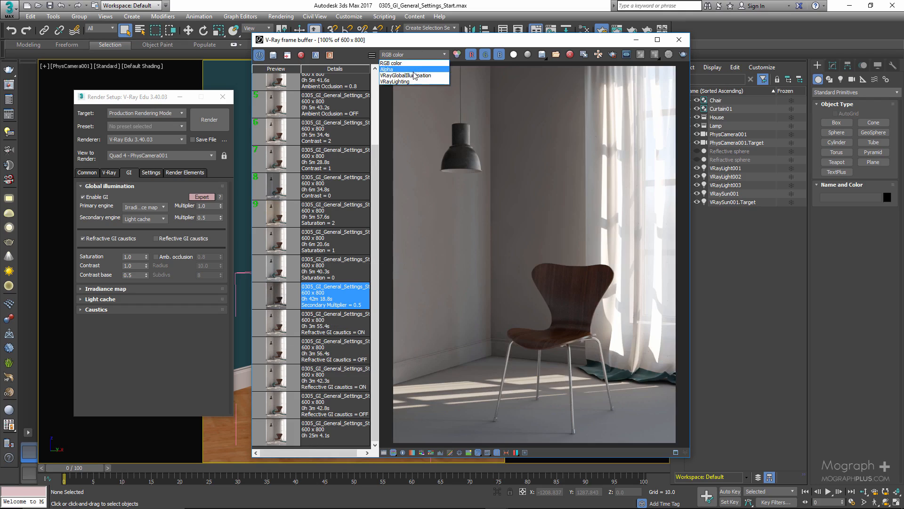
left_click(411, 72)
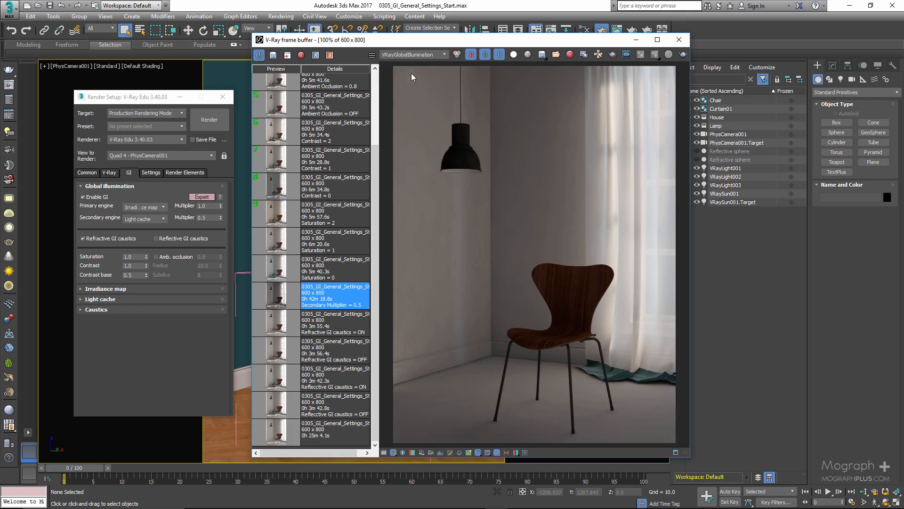
double_click(276, 432)
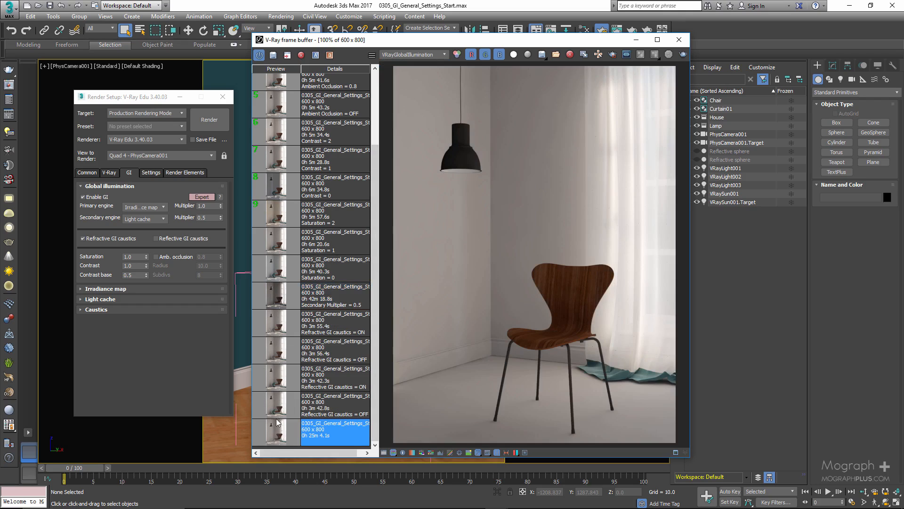
double_click(280, 297)
- Set the secondary engine multiplier back to 1.0 and display the baseline render in the RGB color channel
double_click(208, 220)
type("1")
key("Return")
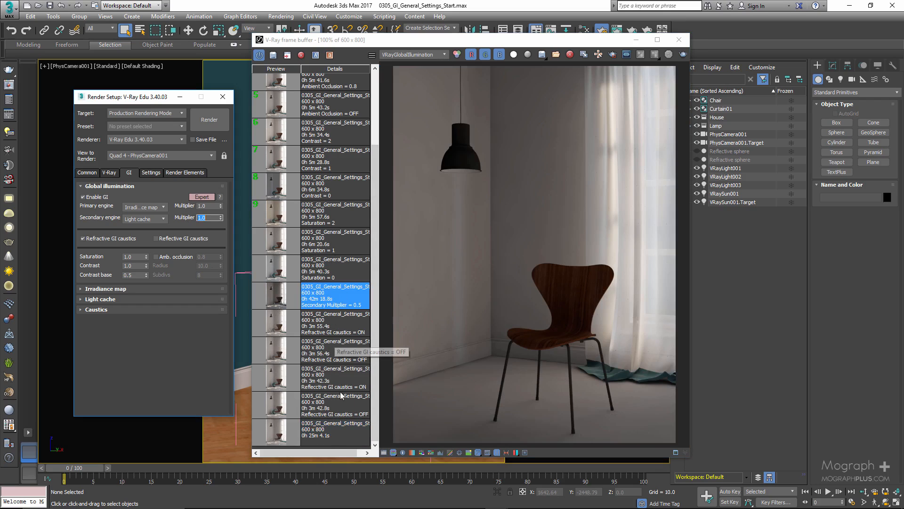
double_click(295, 439)
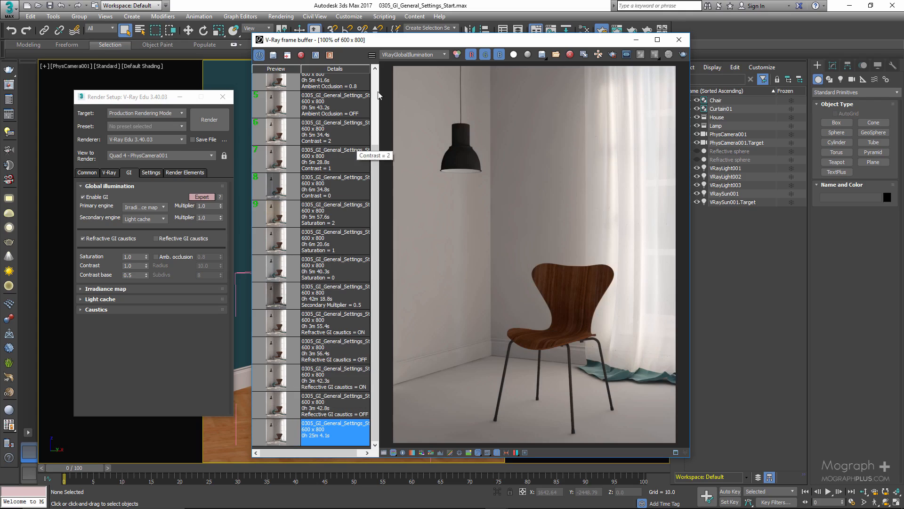
left_click(392, 62)
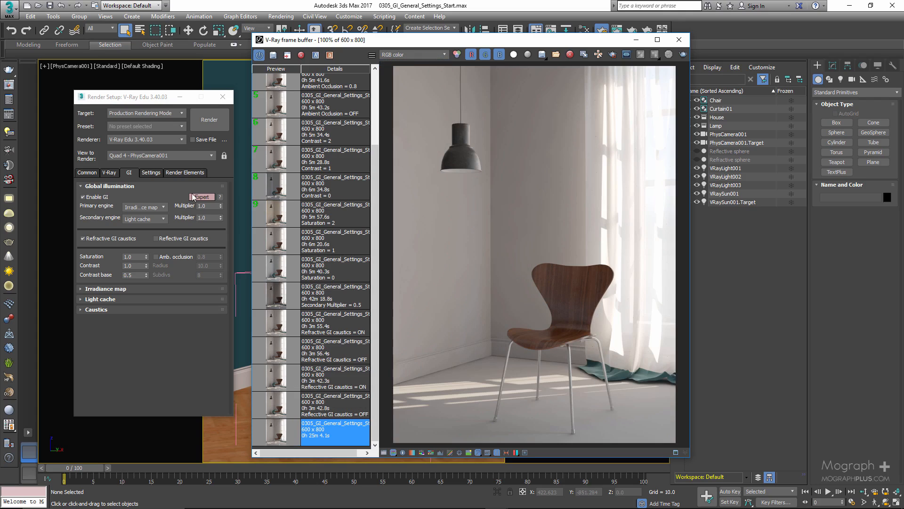
- Toggle Refractive GI caustics off and back on, and load the saved "Refractive GI caustics = OFF" render
left_click(82, 238)
left_click(83, 239)
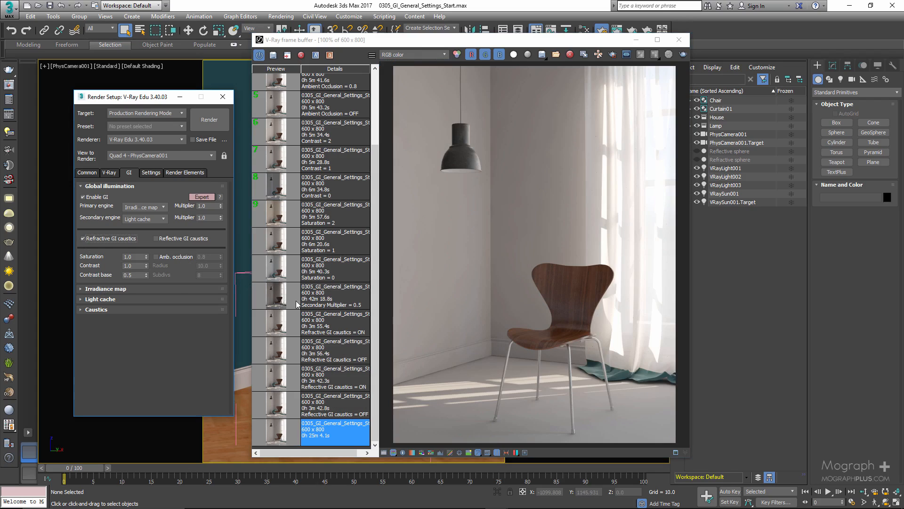
double_click(278, 357)
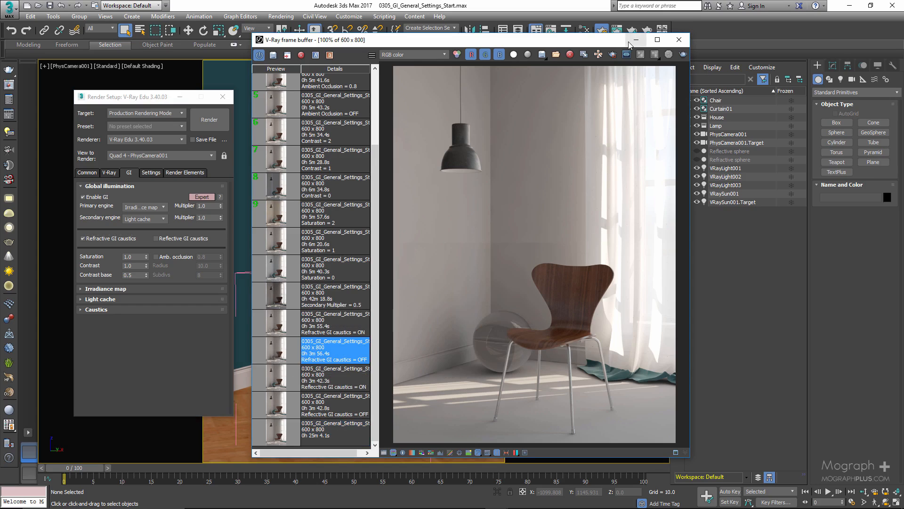
- Move the frame buffer clear of the scene object list and unhide the Refractive sphere
left_click_drag(621, 40, 585, 40)
left_click(697, 159)
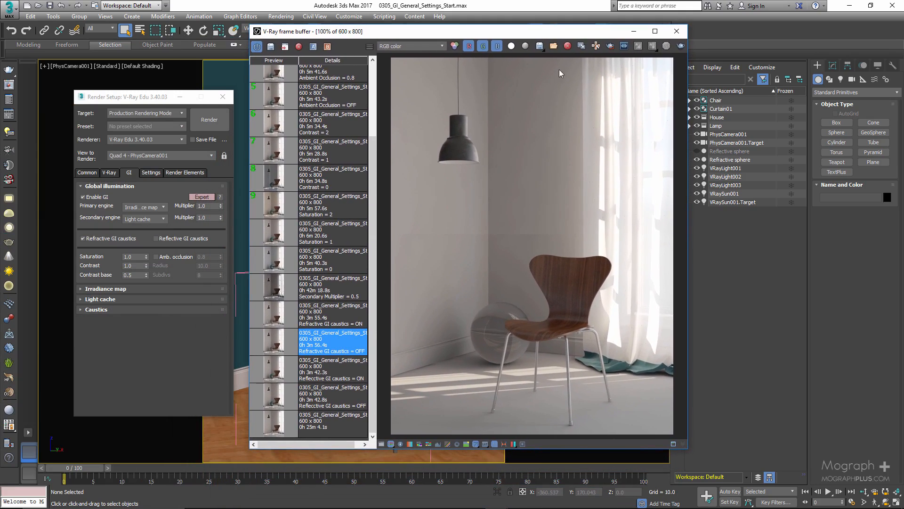
- Compare the saved "Refractive GI caustics = ON" and "Refractive GI caustics = OFF" renders around the glass sphere
left_click(274, 316)
scroll(496, 374, "up", 1)
middle_click_drag(414, 317, 468, 315)
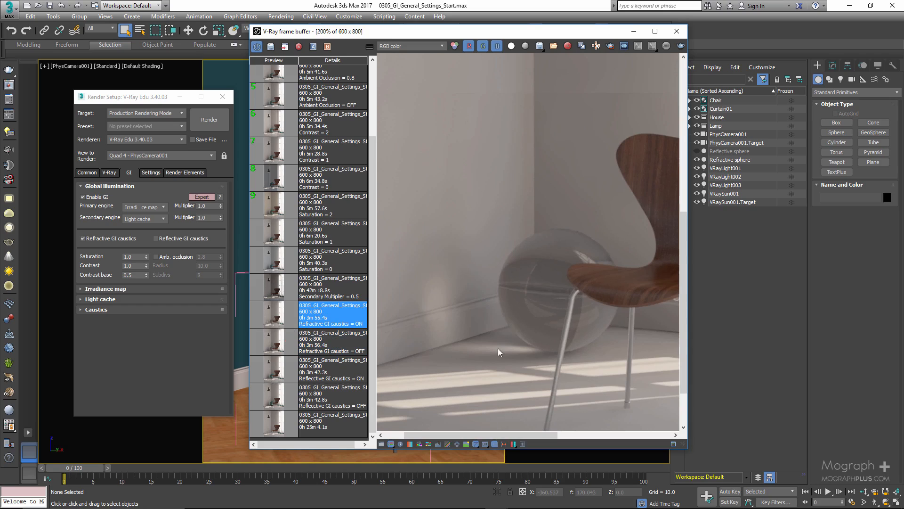
left_click(271, 339)
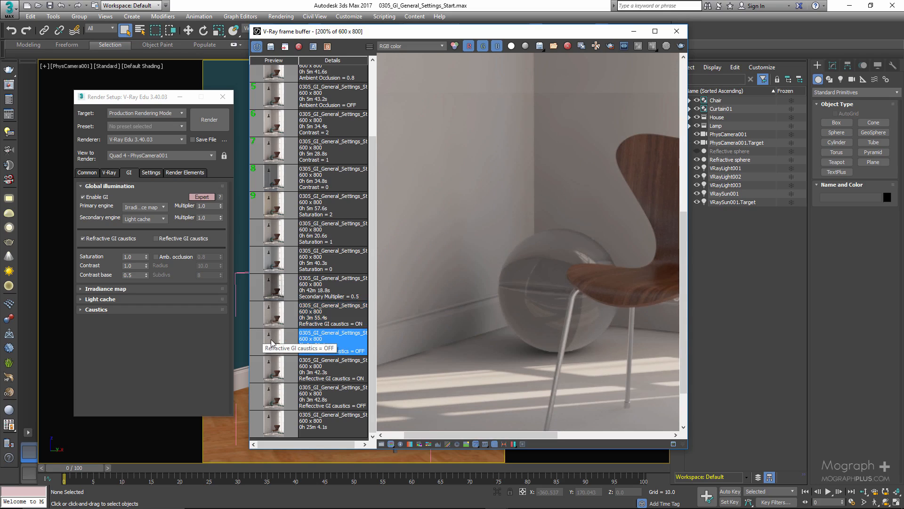
left_click(273, 323)
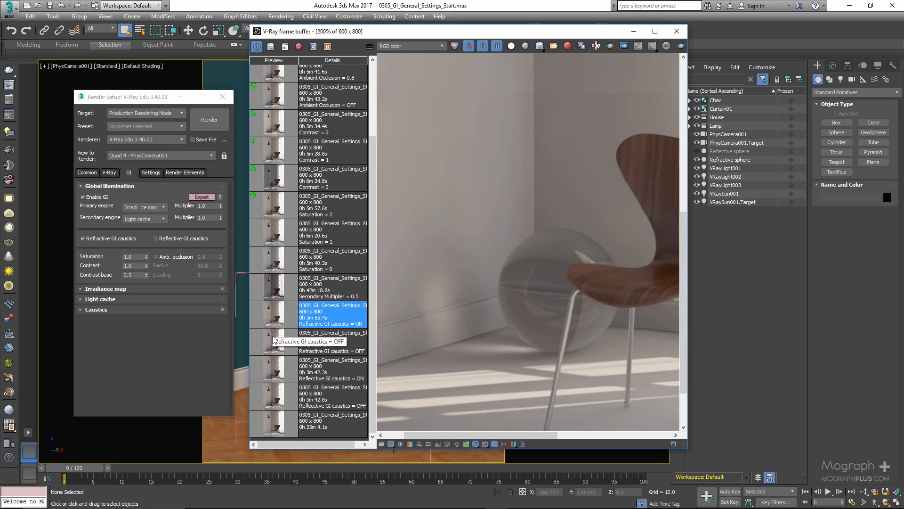
left_click(275, 343)
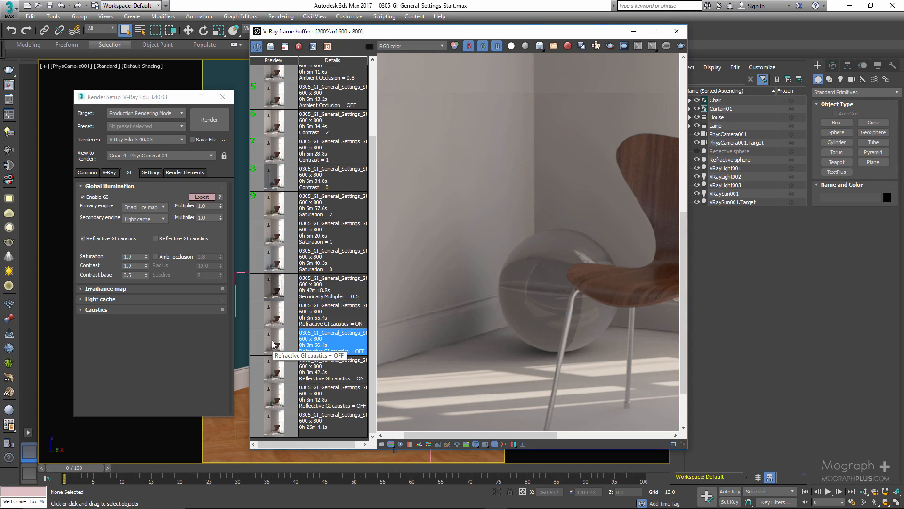
left_click(272, 314)
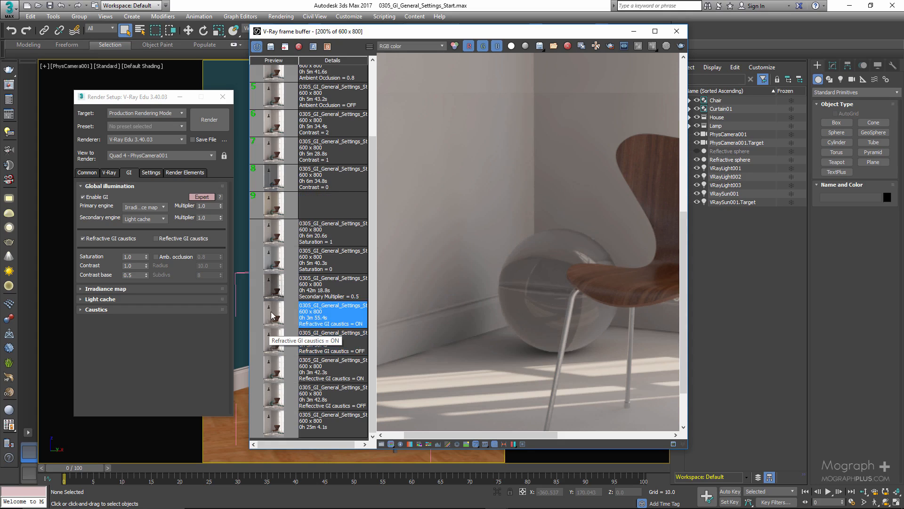
- Inspect the separate Caustics settings, collapse them again, and load the saved "Refractive GI caustics = OFF" render
left_click(143, 309)
scroll(132, 301, "up", 1)
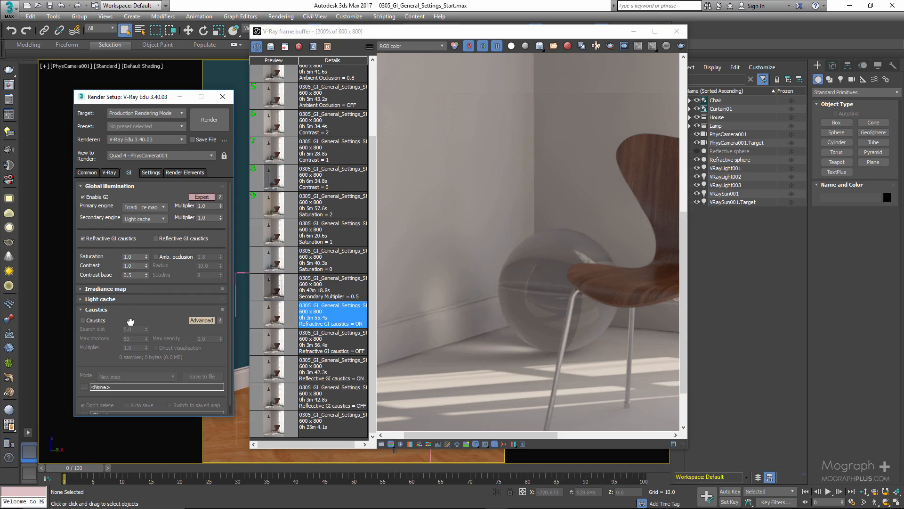
left_click(123, 310)
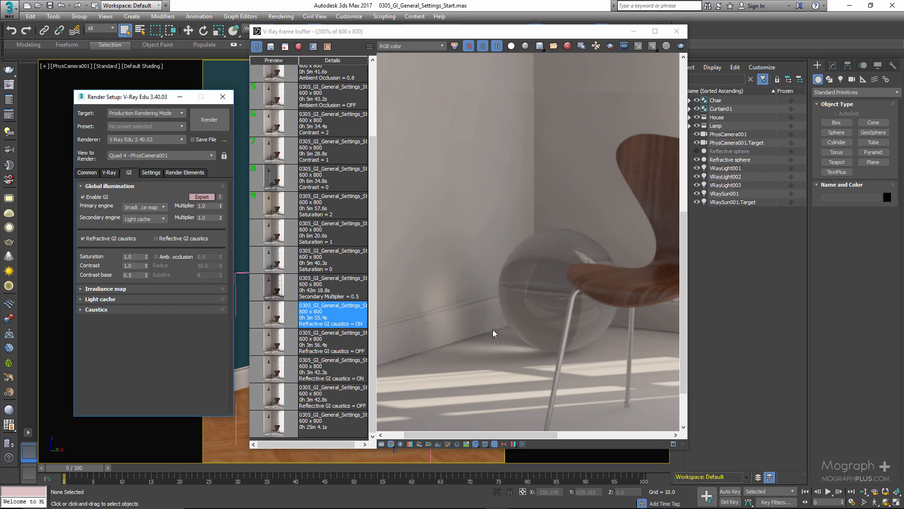
left_click(280, 341)
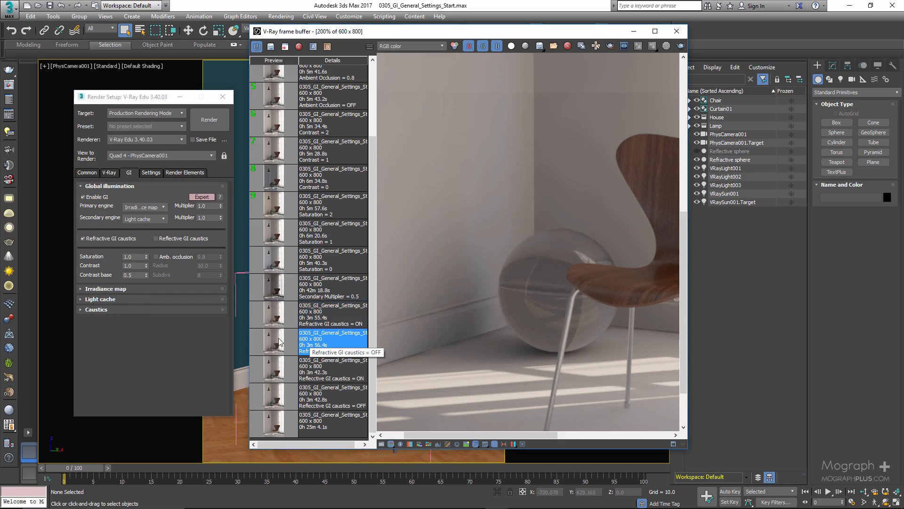
- Show the Reflective sphere in place of the Refractive sphere and enable Reflective GI caustics
left_click_drag(620, 35, 546, 449)
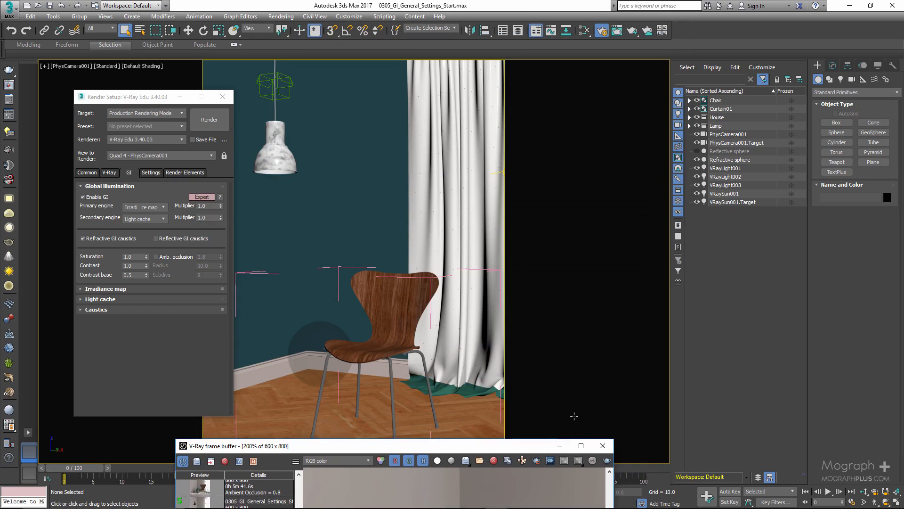
left_click(696, 151)
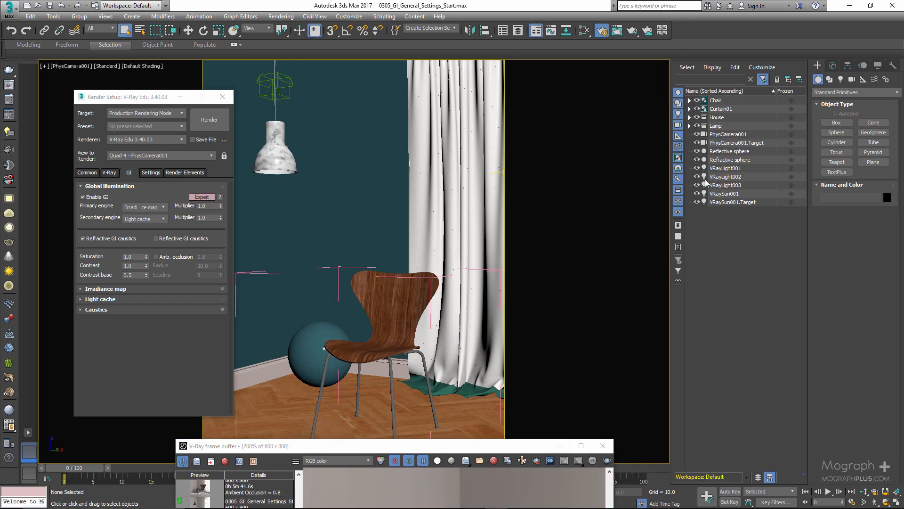
left_click(179, 240)
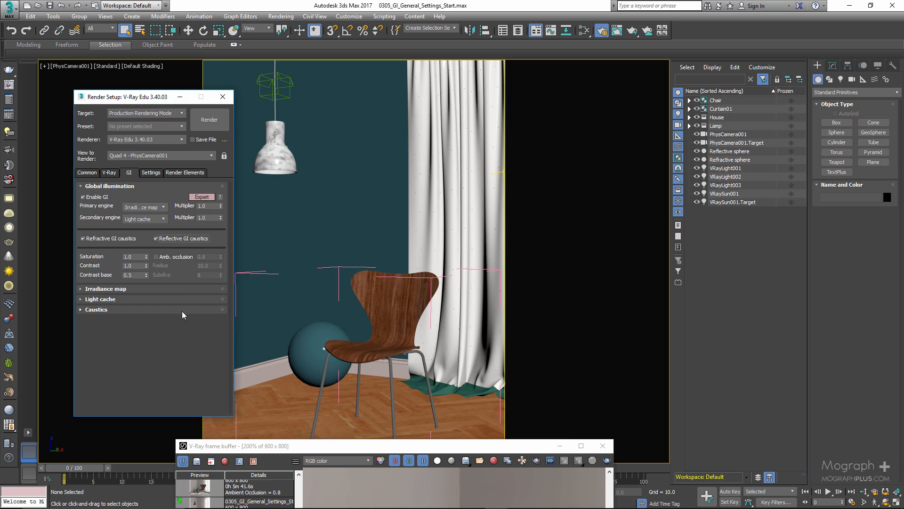
left_click(698, 160)
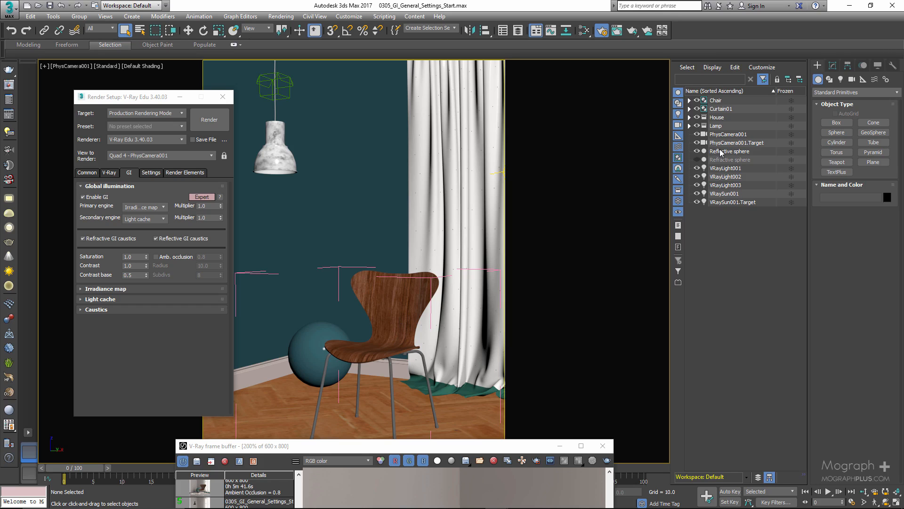
- Bring the frame buffer back up and compare the saved Reflective GI caustics OFF and ON renders at full frame
left_click(452, 447)
left_click_drag(452, 446, 495, 50)
scroll(510, 240, "down", 2)
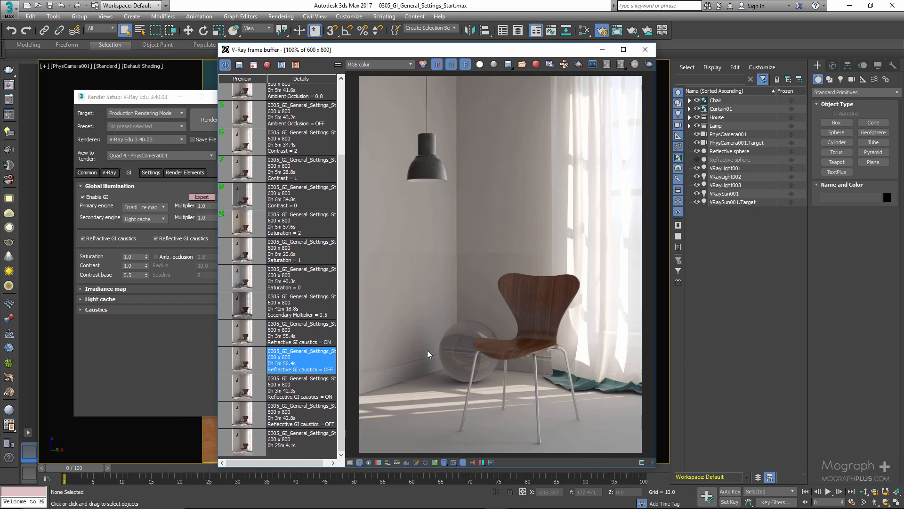
double_click(235, 421)
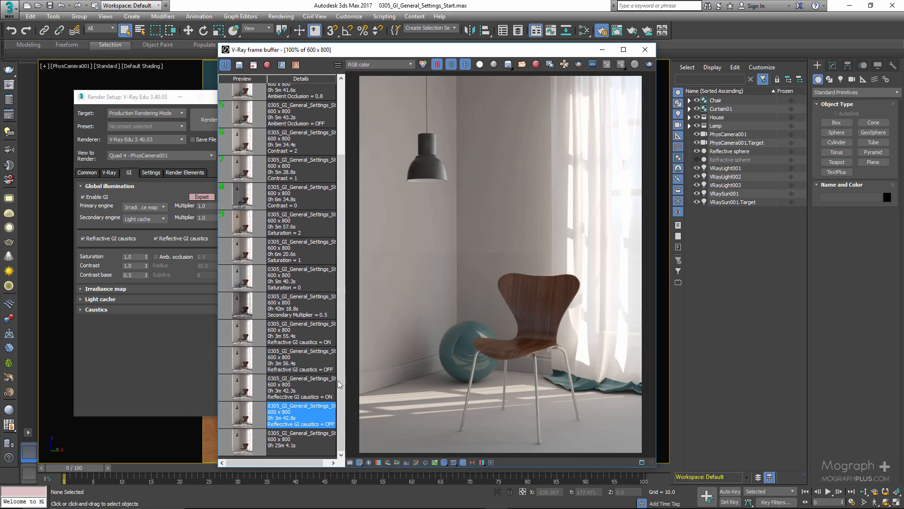
double_click(235, 389)
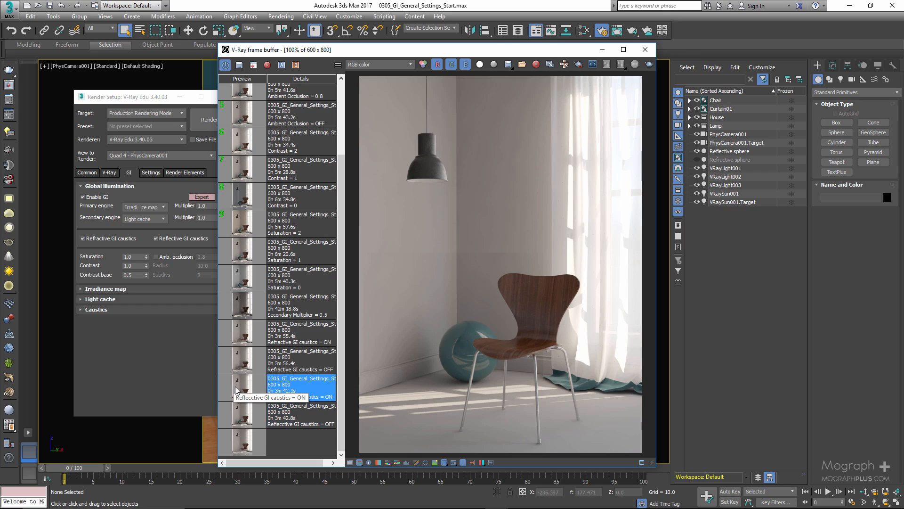
double_click(235, 415)
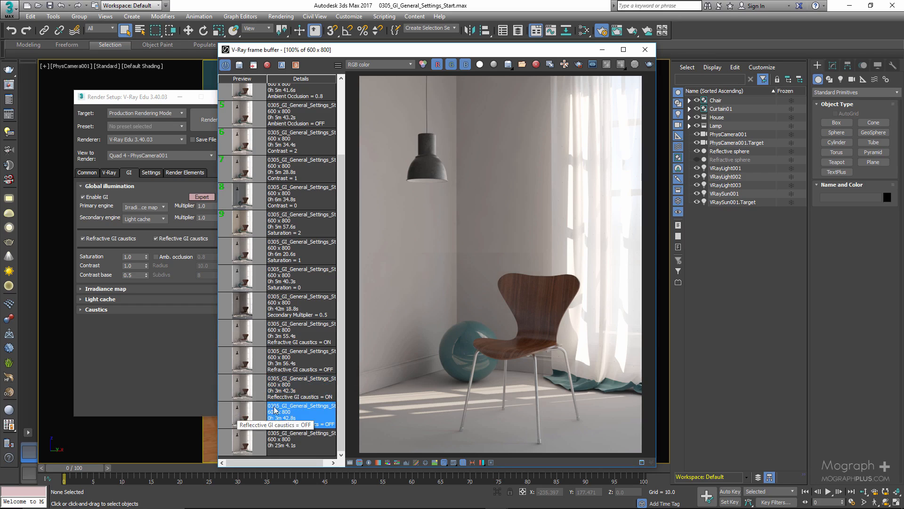
- Compare the Reflective GI caustics ON and OFF renders up close at the baseboard and floor beside the sphere
scroll(455, 399, "up", 1)
scroll(465, 332, "up", 1)
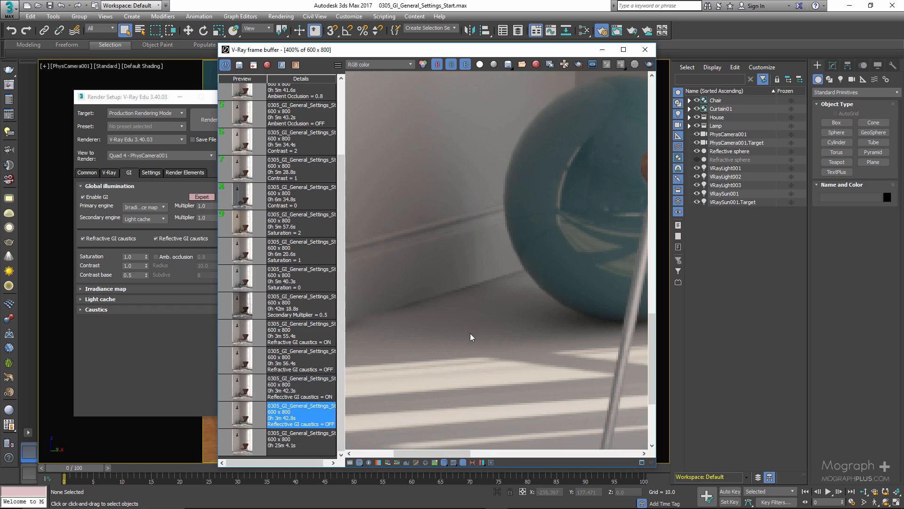
double_click(231, 395)
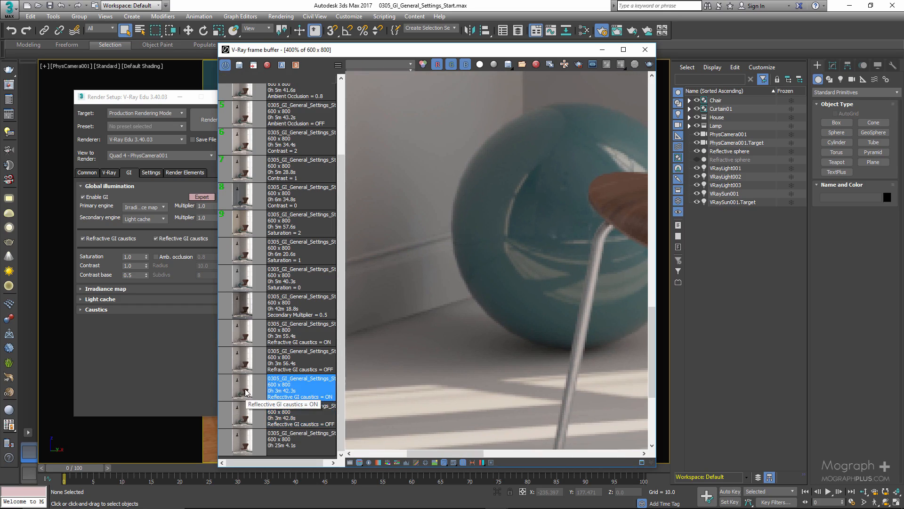
double_click(236, 424)
scroll(462, 357, "up", 1)
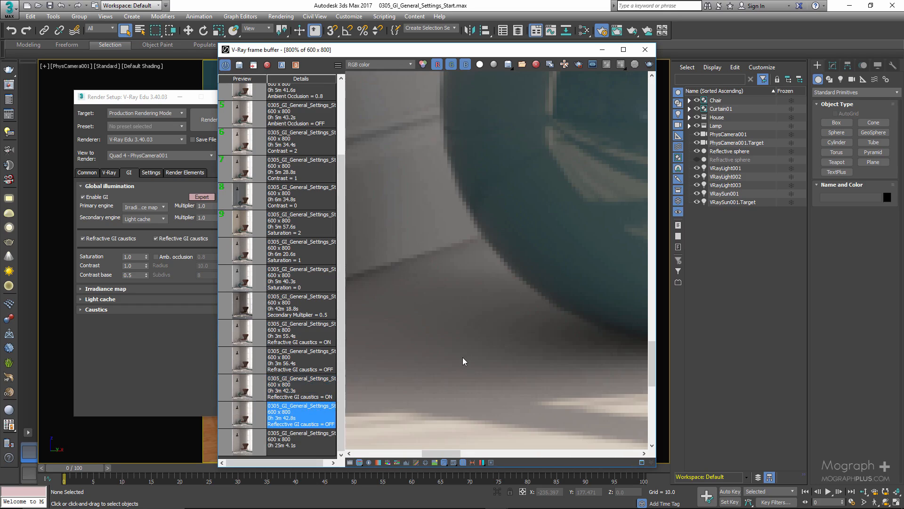
double_click(241, 394)
double_click(237, 409)
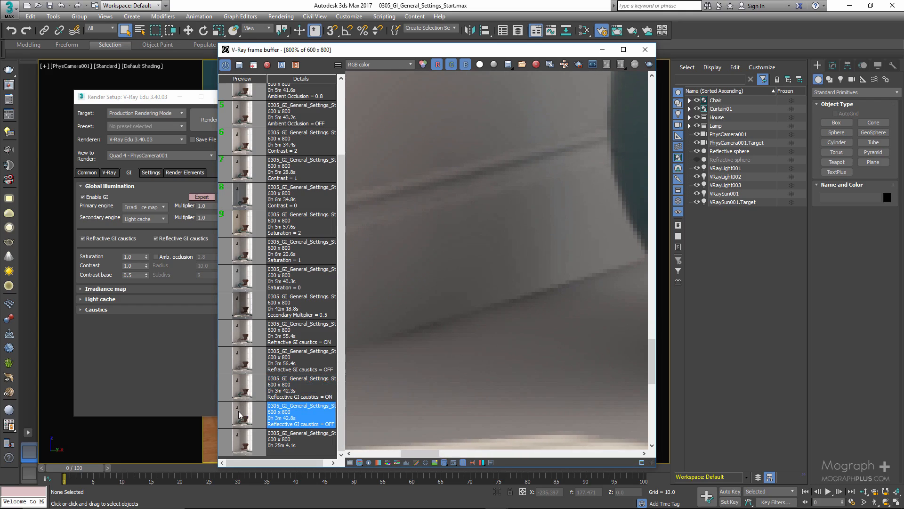
double_click(240, 382)
double_click(238, 410)
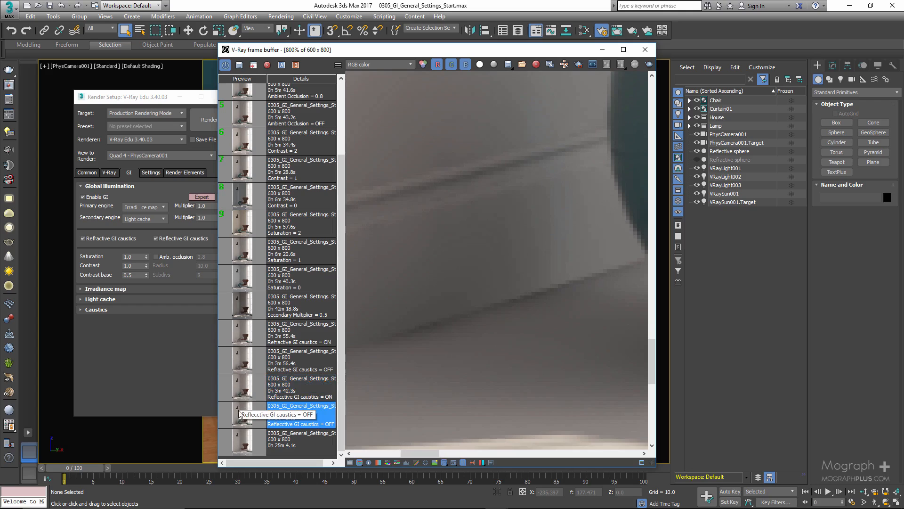
- Turn off Reflective GI caustics in the Global illumination settings
left_click(175, 239)
left_click(174, 239)
double_click(293, 332)
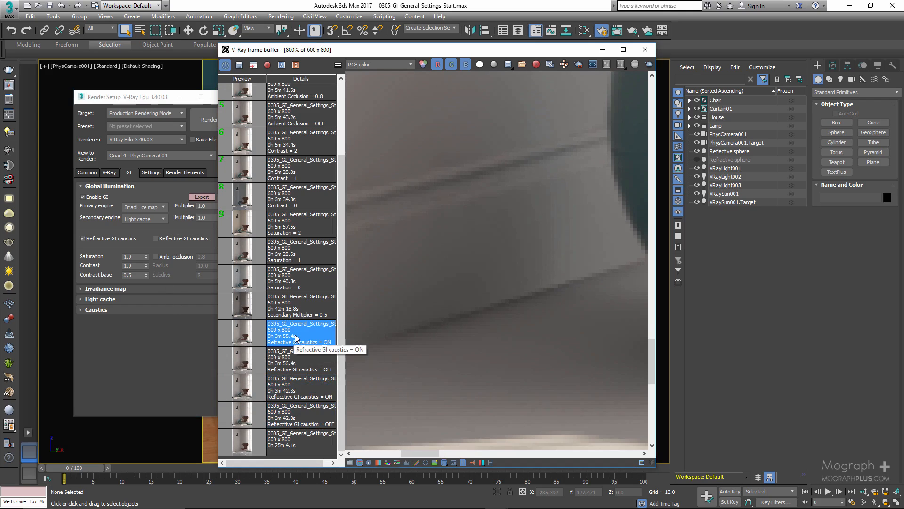
- Move Render Setup clear of the frame buffer and load the saved "Saturation = 0" render at full frame
double_click(301, 280)
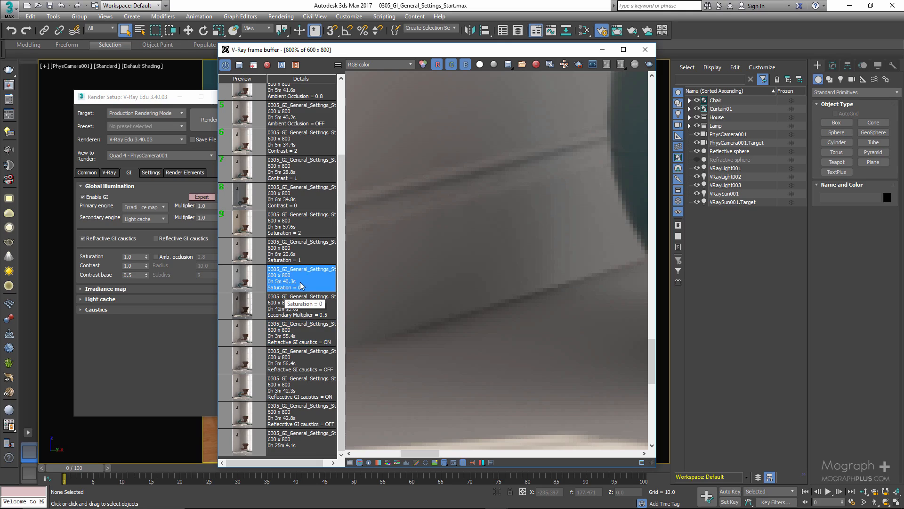
scroll(402, 300, "down", 2)
scroll(438, 297, "down", 1)
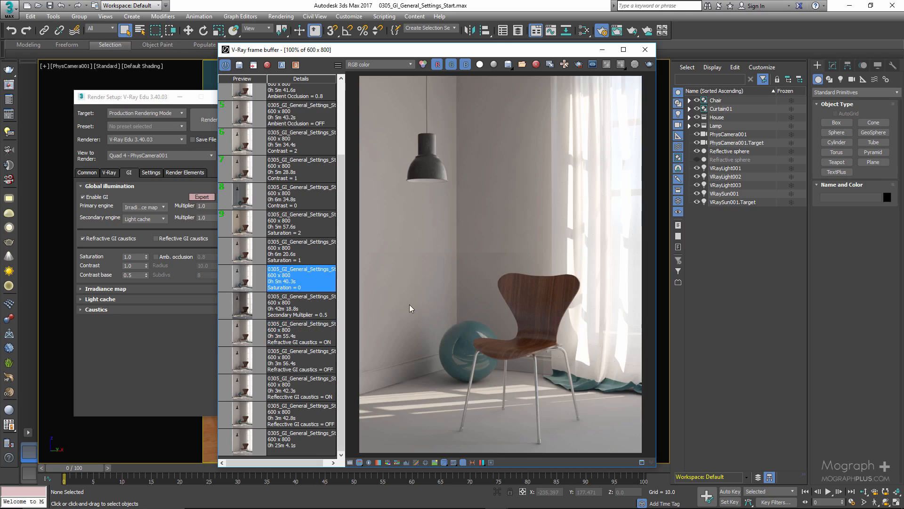
left_click(115, 259)
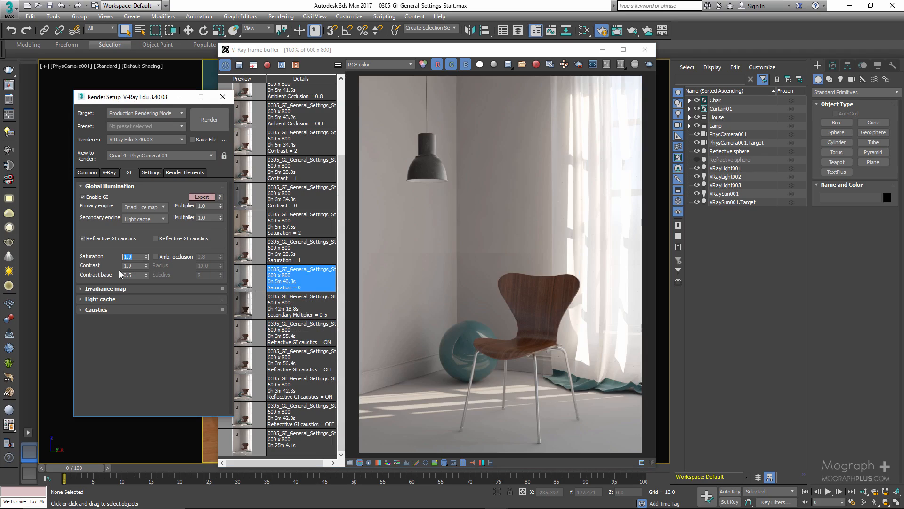
left_click(154, 340)
left_click_drag(141, 97, 110, 96)
double_click(248, 283)
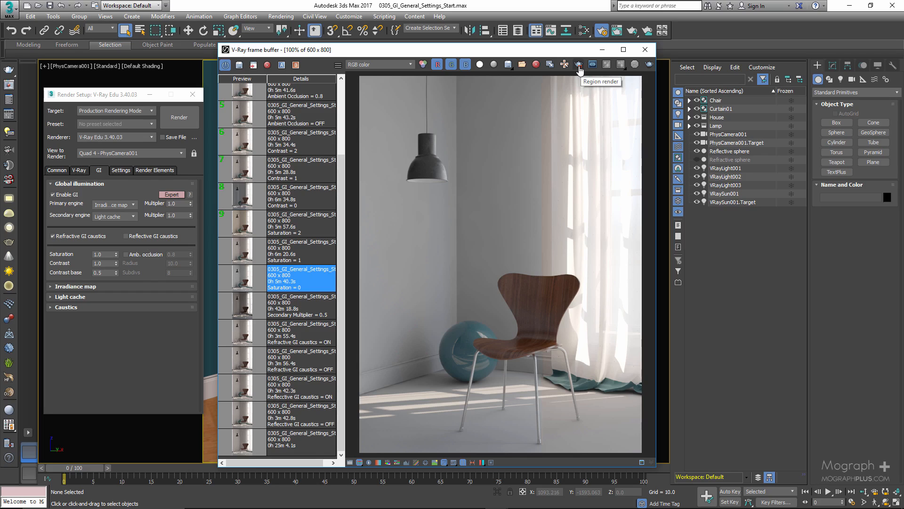
- Mark a full-height render region from the left edge to the chair's middle, and switch region rendering off again
left_click(579, 69)
left_click_drag(366, 73, 540, 458)
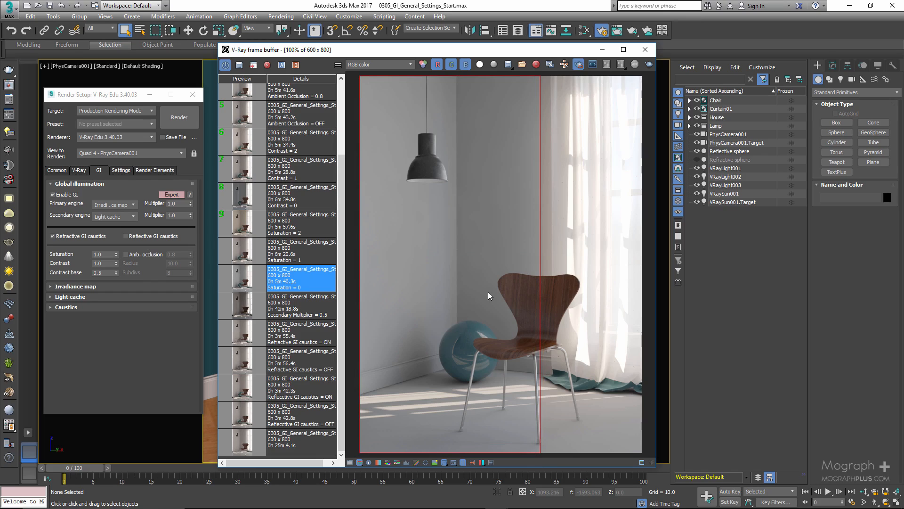
left_click(578, 64)
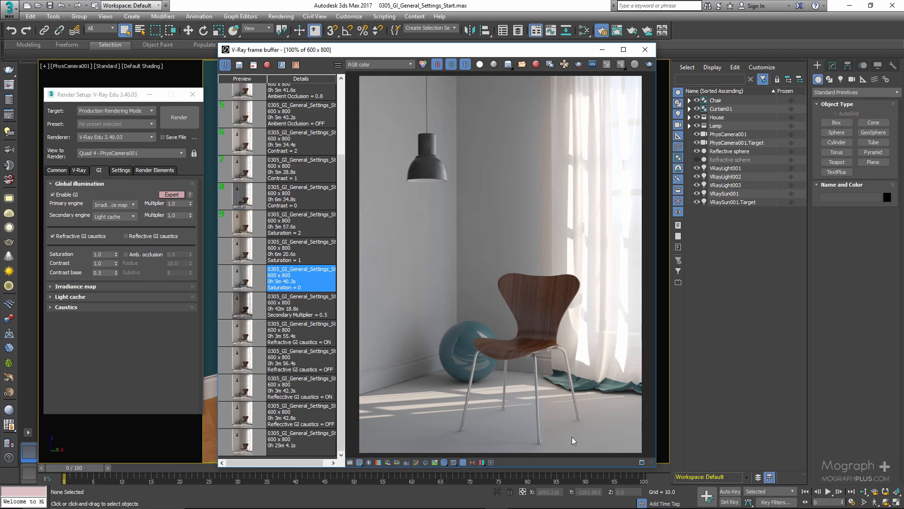
- View the saved "Saturation = 1" and "Saturation = 2" renders, briefly showing the render region over the latter
left_click(236, 257)
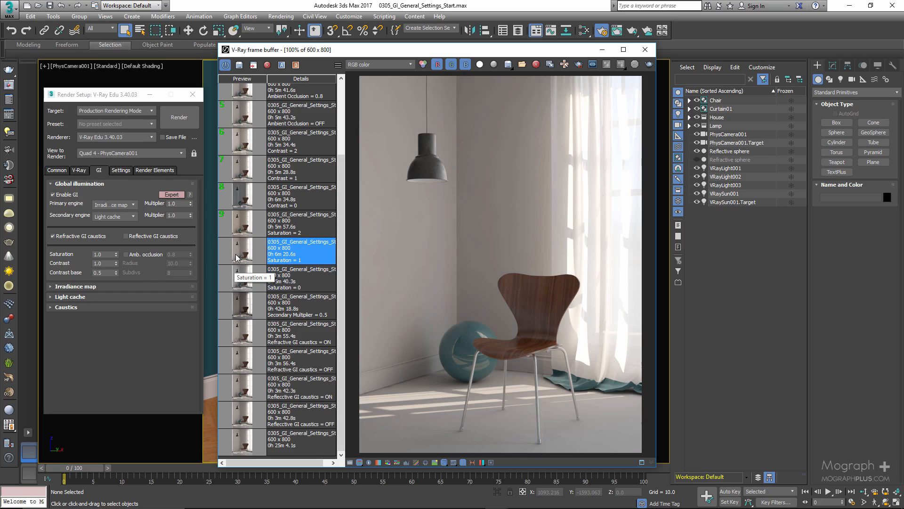
left_click(243, 227)
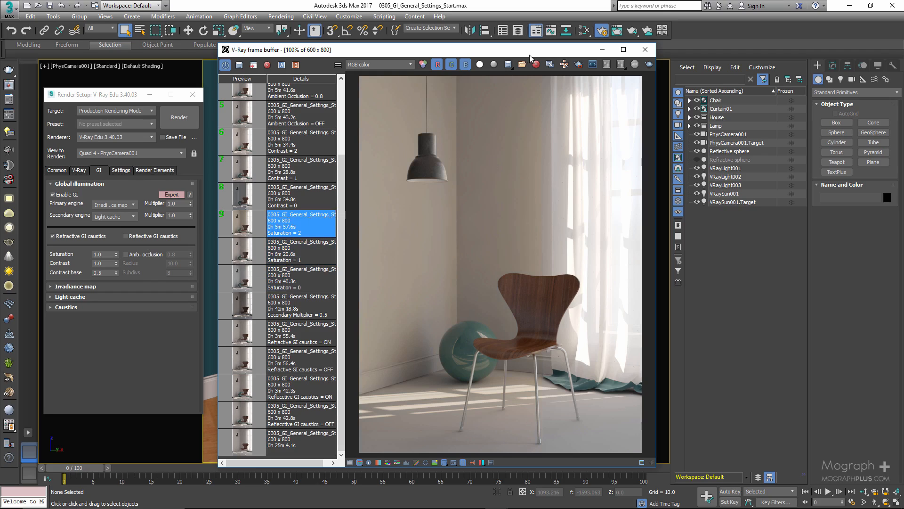
left_click(579, 65)
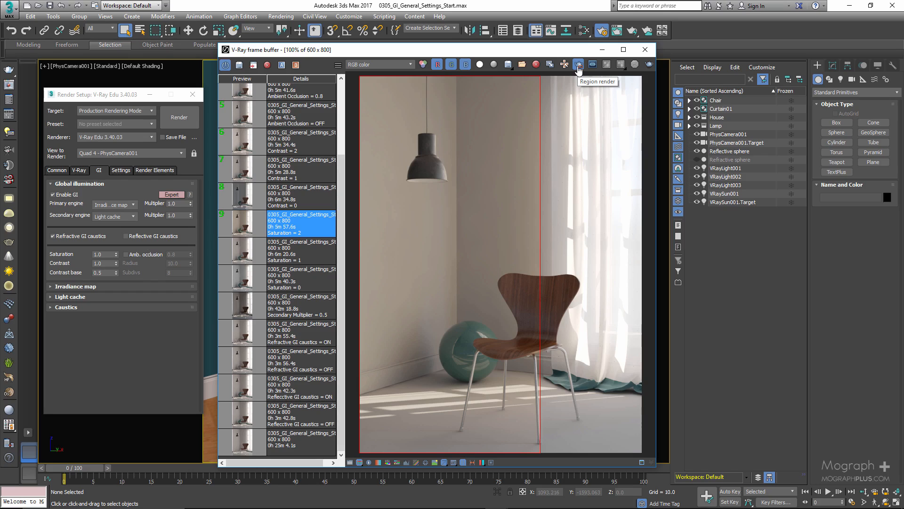
left_click(579, 66)
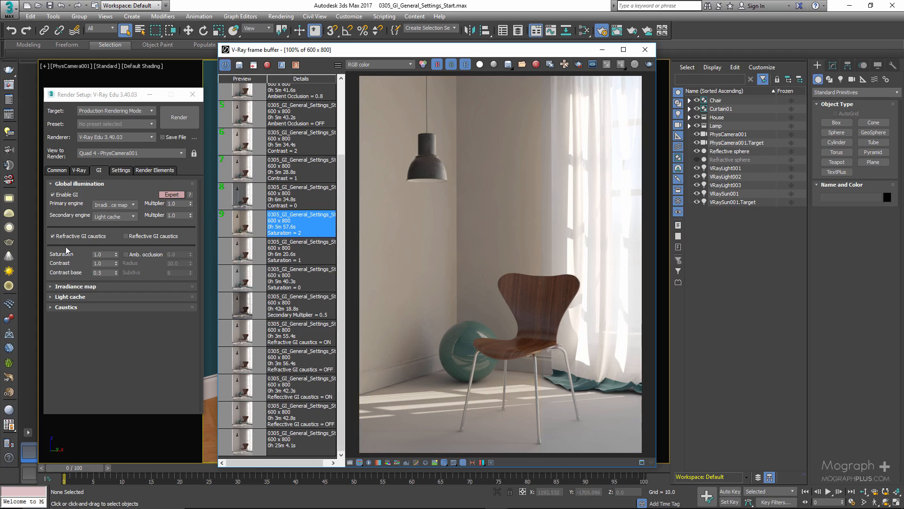
- Point out the Contrast and Contrast base values and load the saved "Contrast = 0" render
double_click(100, 262)
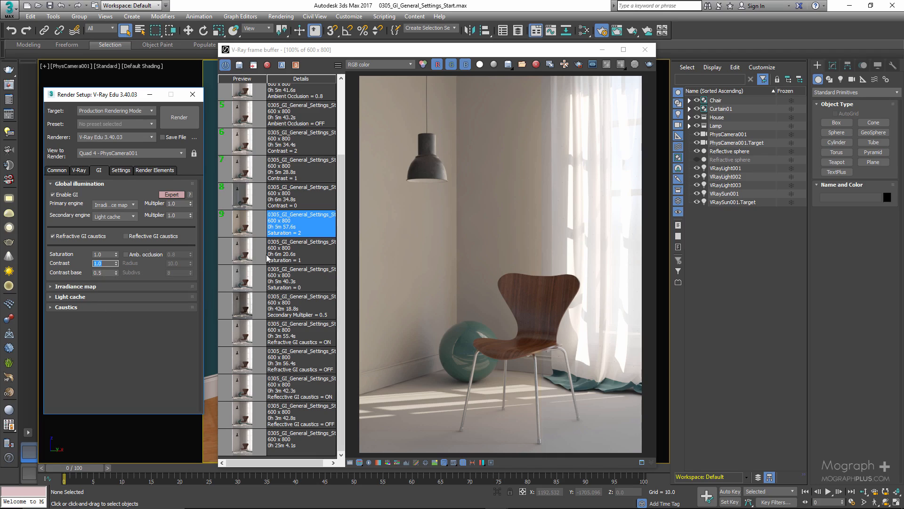
left_click(242, 202)
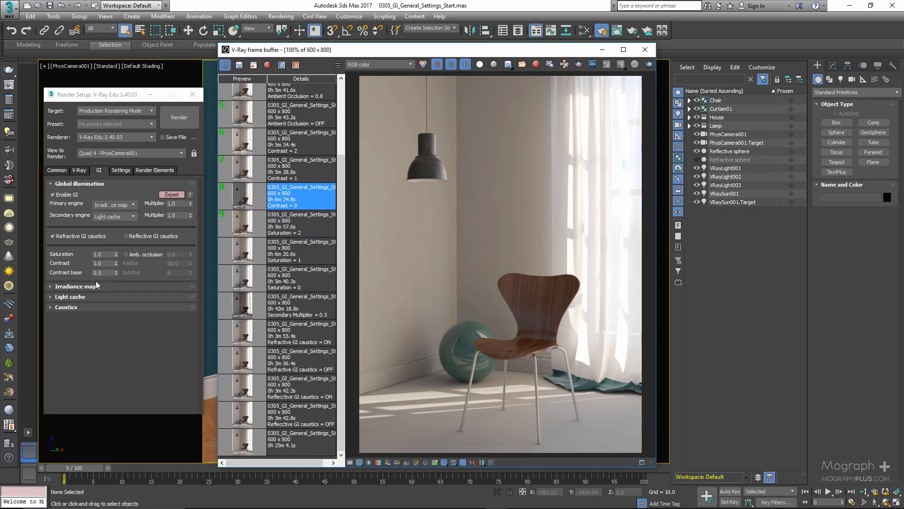
left_click(73, 281)
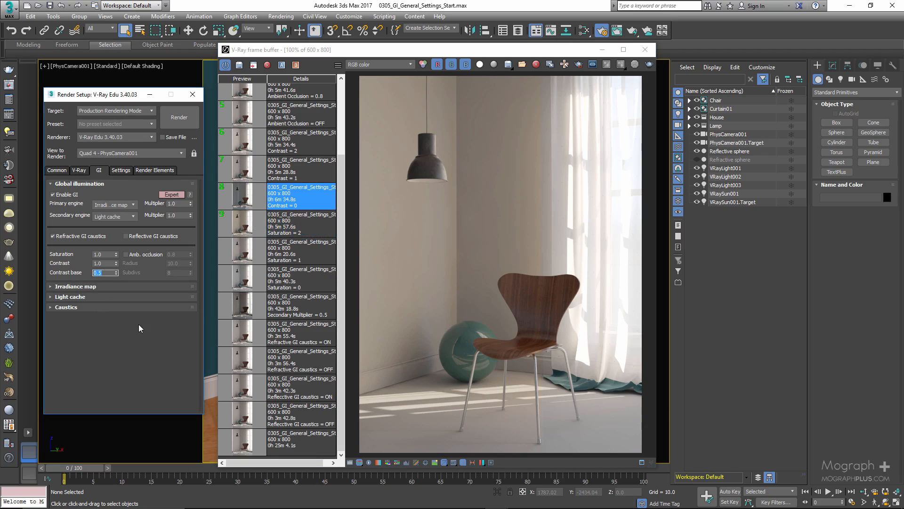
- Reload the saved "Contrast = 0" render and briefly show the render region over it
left_click(102, 263)
left_click(240, 200)
double_click(240, 200)
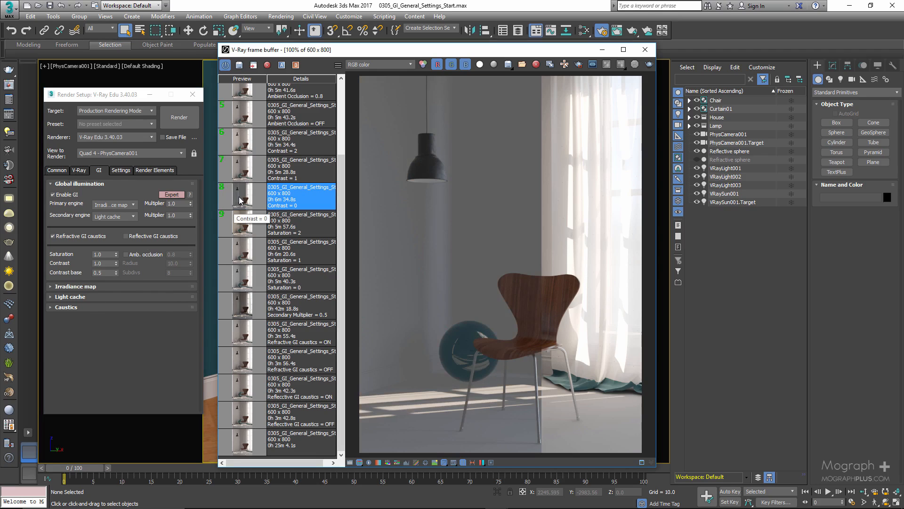
left_click(578, 65)
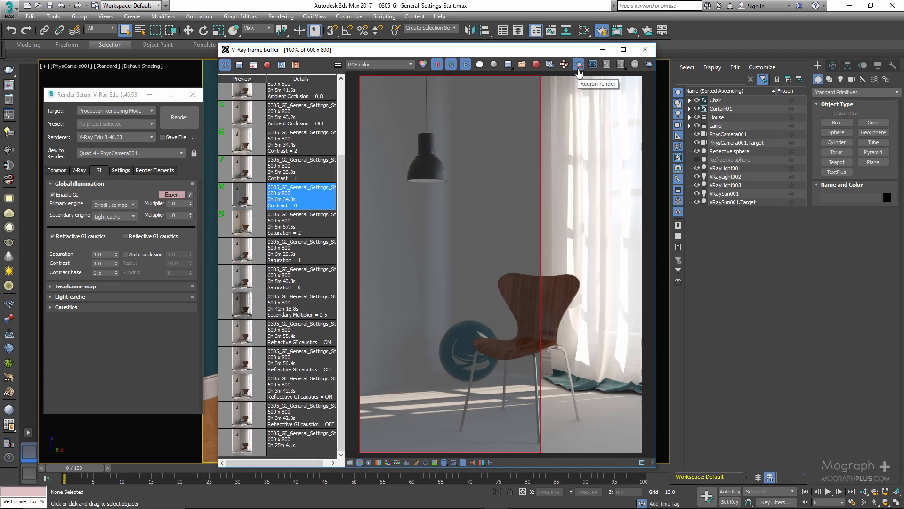
left_click(579, 69)
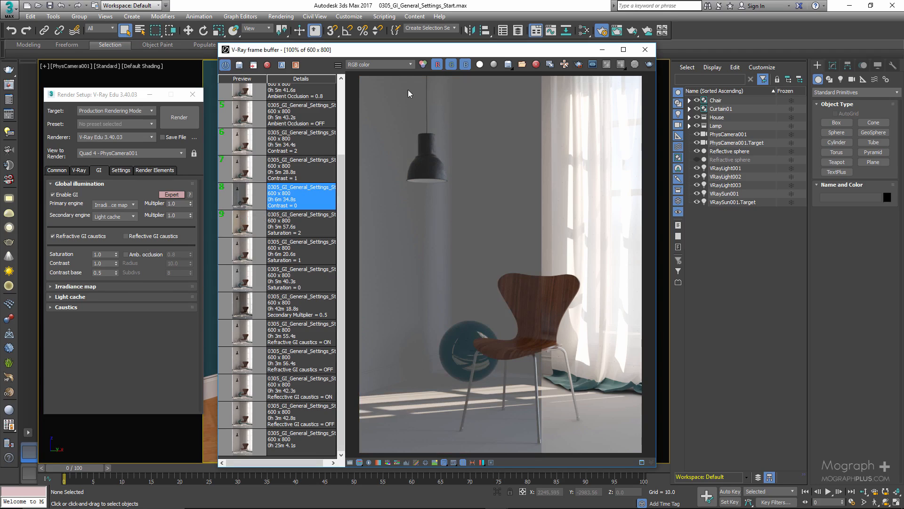
- View the VRayGlobalIllumination element of the "Contrast = 0" render, and return to the RGB color channel
left_click(395, 66)
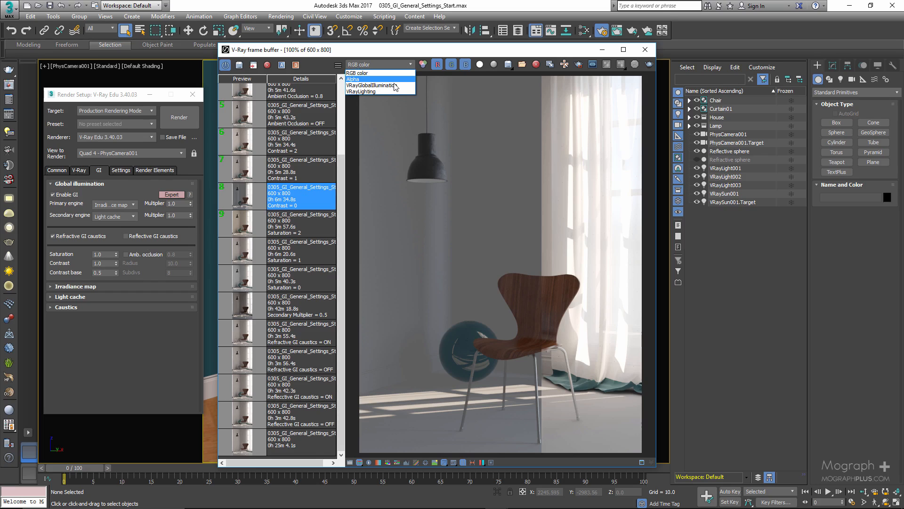
left_click(394, 85)
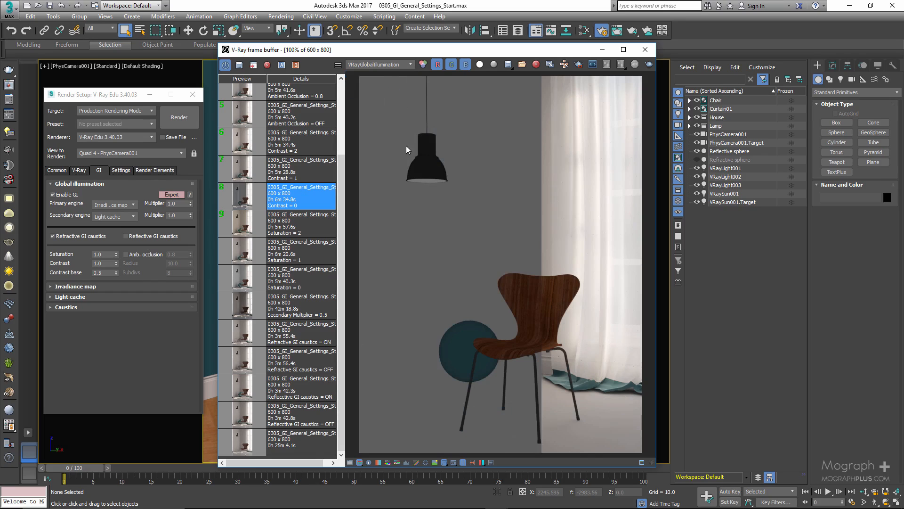
left_click(385, 68)
left_click(381, 73)
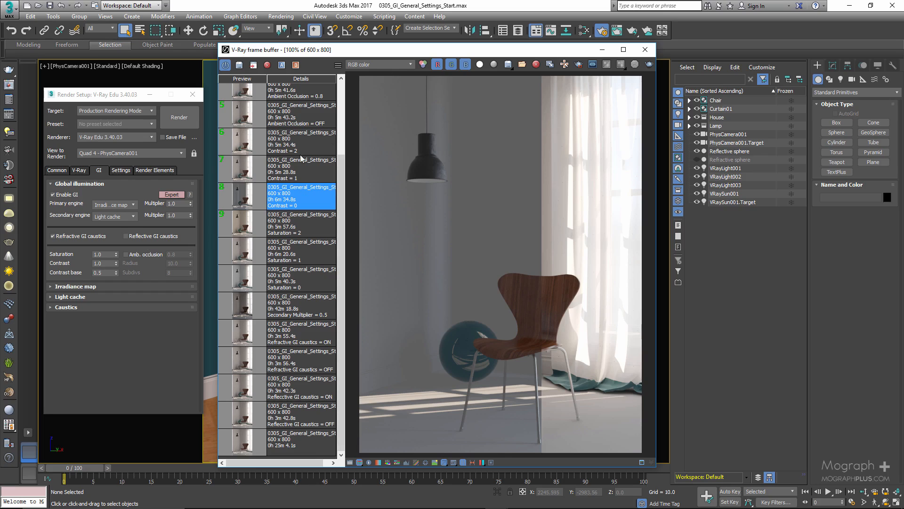
- Compare the saved "Contrast = 1" and "Contrast = 2" renders by alternating between them
double_click(252, 167)
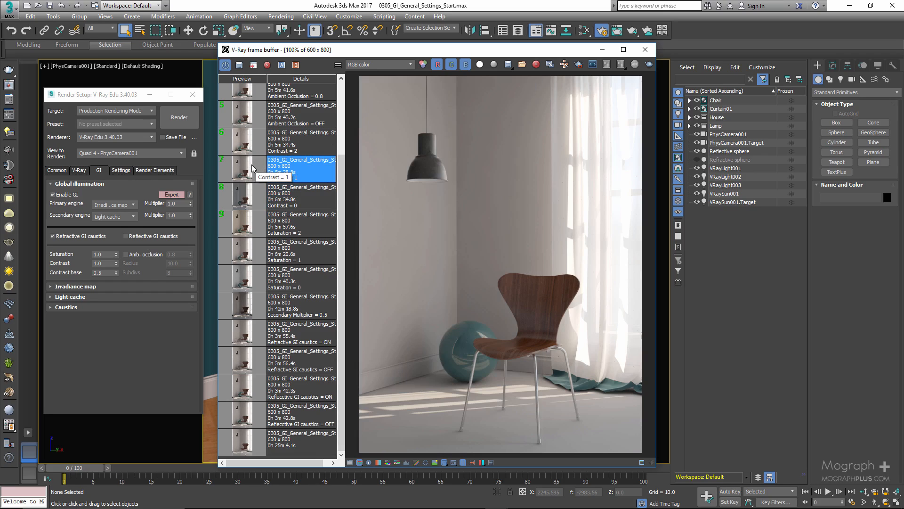
left_click(234, 145)
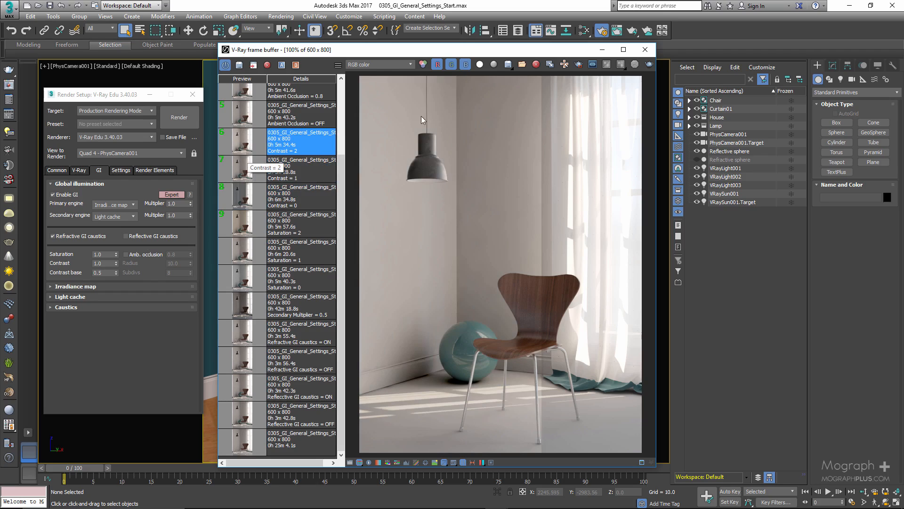
left_click(241, 176)
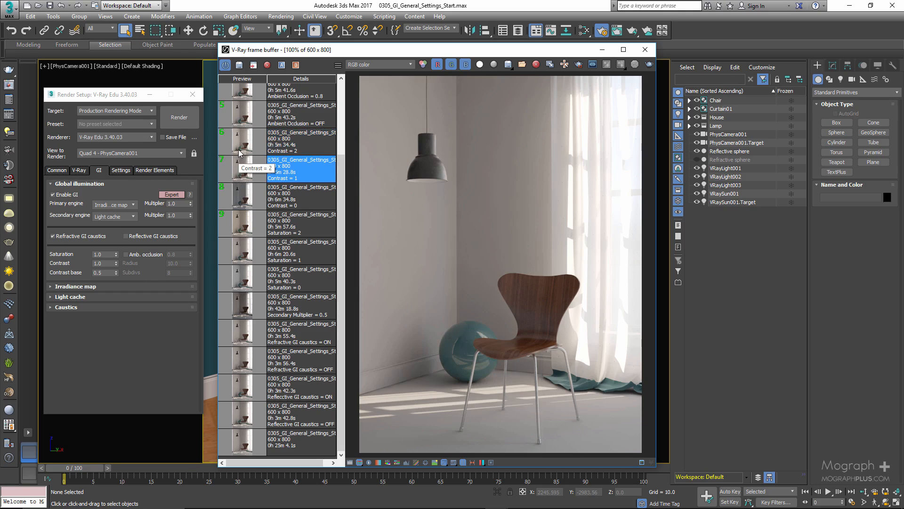
left_click(240, 150)
scroll(264, 235, "up", 1)
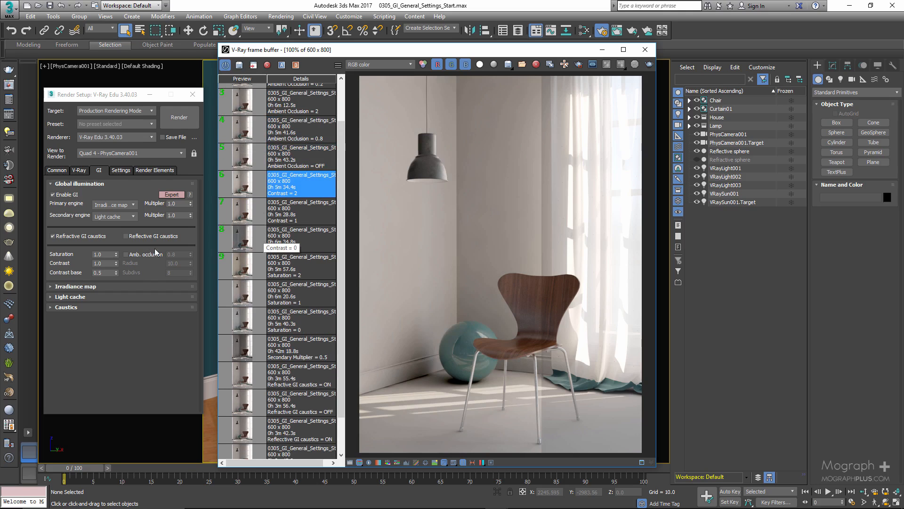
- Point out the Contrast value and enable ambient occlusion in the Global illumination settings
left_click(107, 264)
left_click(107, 264)
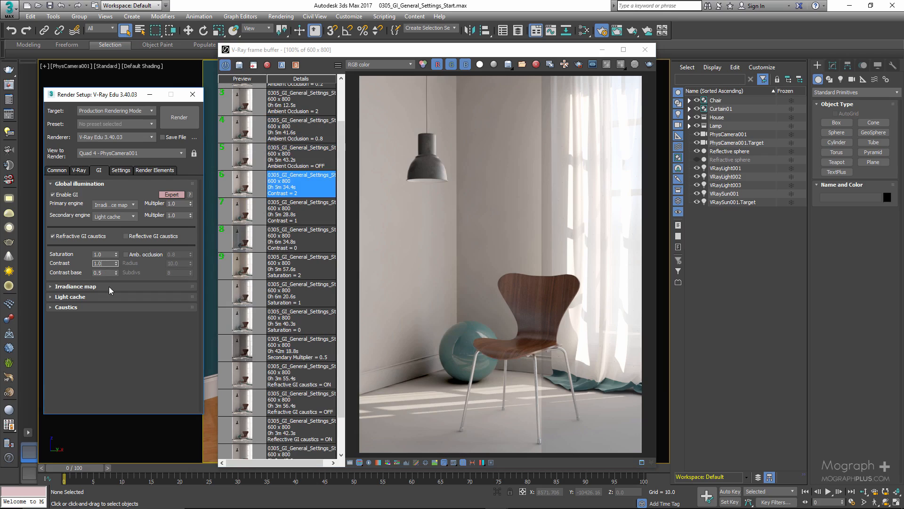
left_click(138, 256)
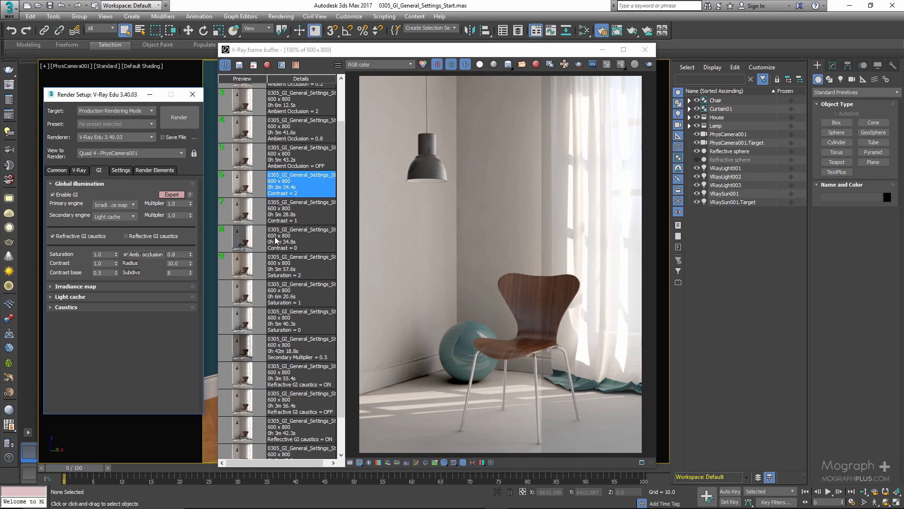
- Bring the ambient occlusion renders into view in the history and load the saved "Contrast = 1" render
scroll(281, 269, "up", 1)
scroll(282, 272, "up", 1)
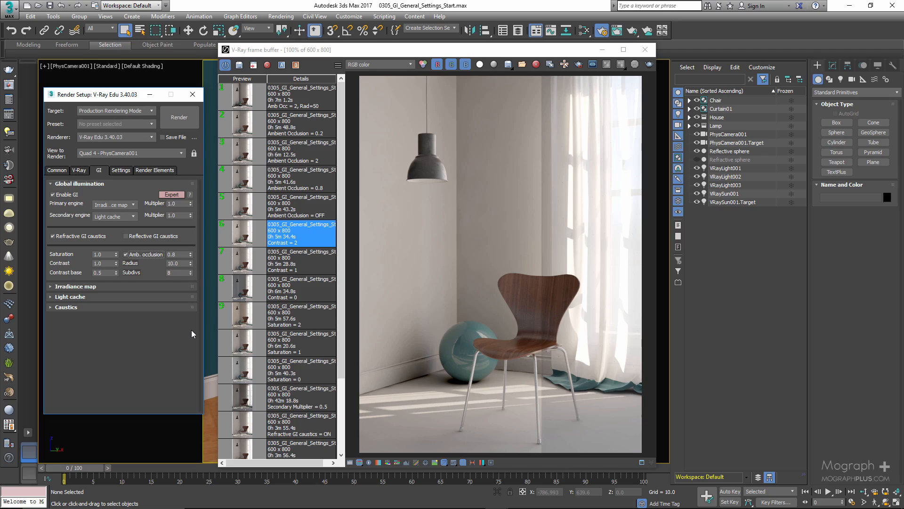
double_click(252, 259)
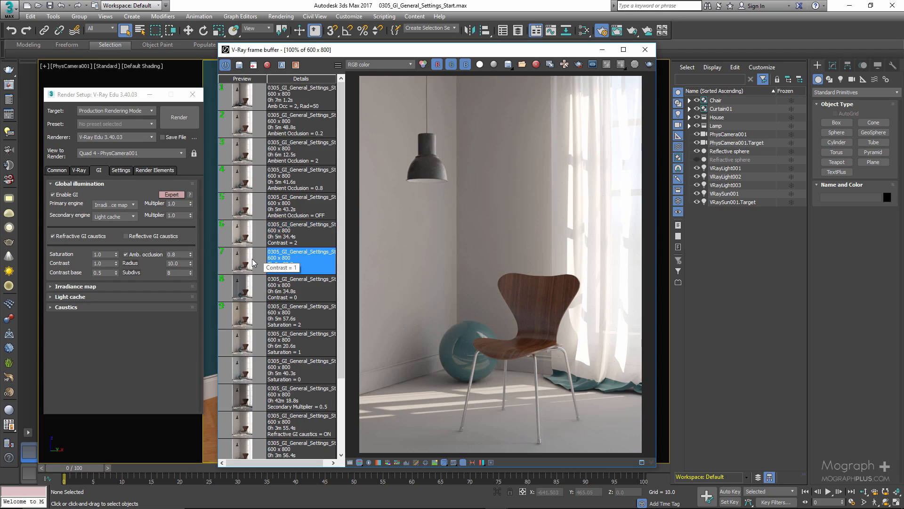
- Set the ambient occlusion amount to 0.0 with the option kept enabled
left_click(145, 256)
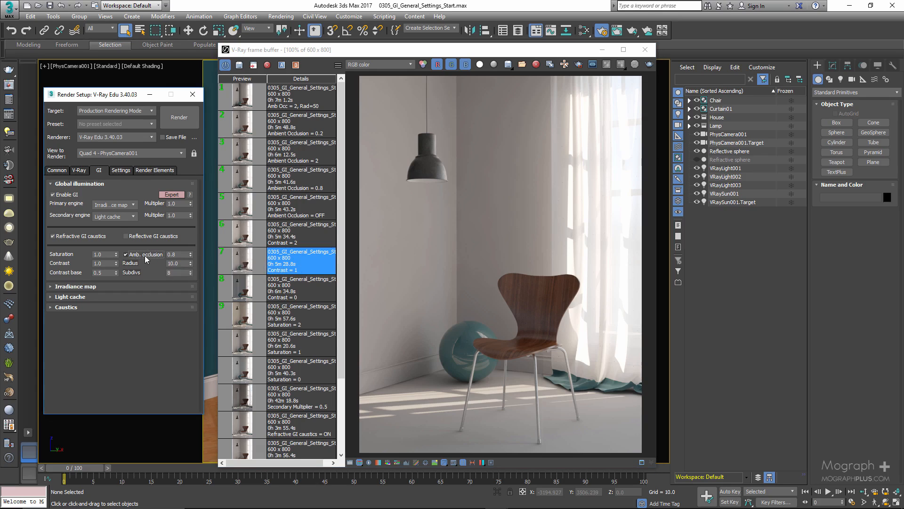
left_click(145, 256)
left_click(169, 255)
- Compare the saved "Ambient Occlusion = OFF" and "Ambient Occlusion = 0.8" renders by alternating between them
left_click(245, 210)
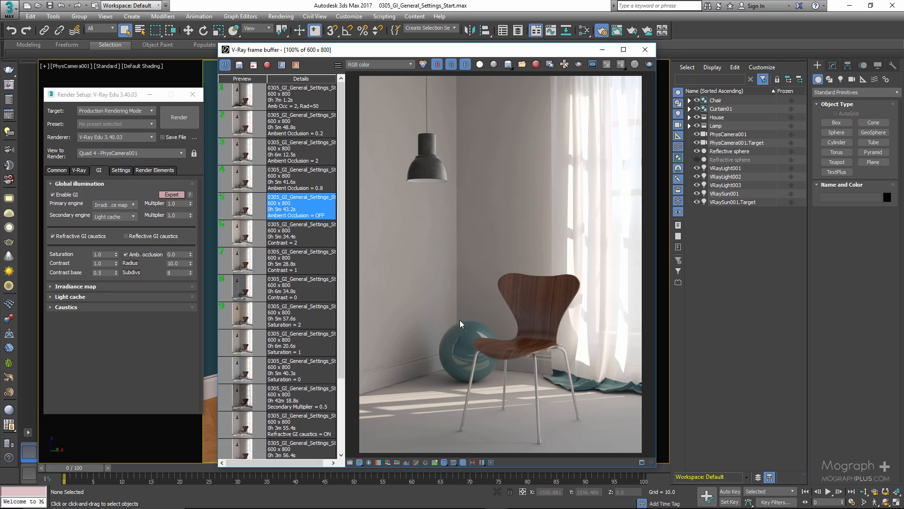
left_click(245, 185)
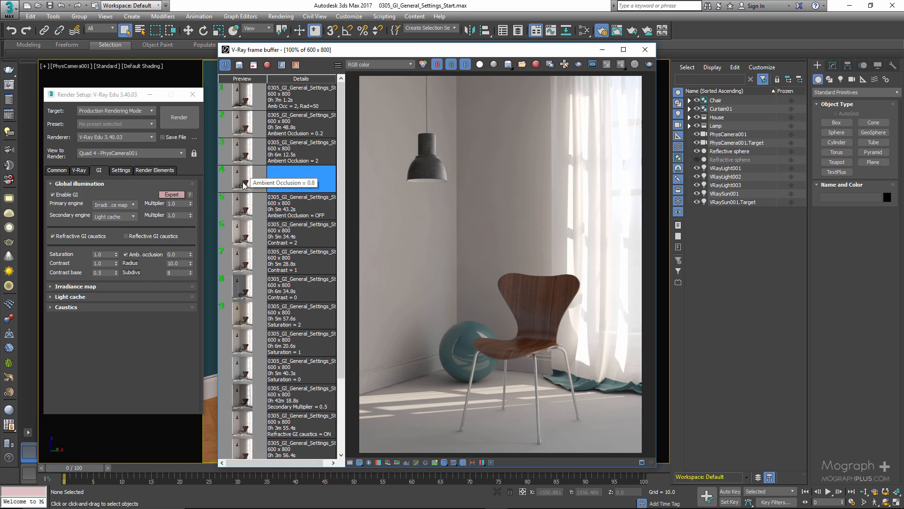
left_click(237, 206)
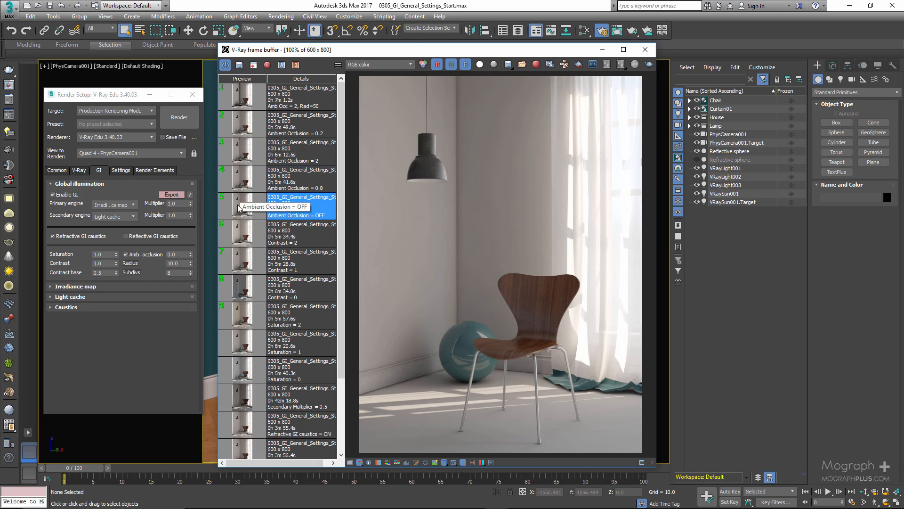
left_click(234, 181)
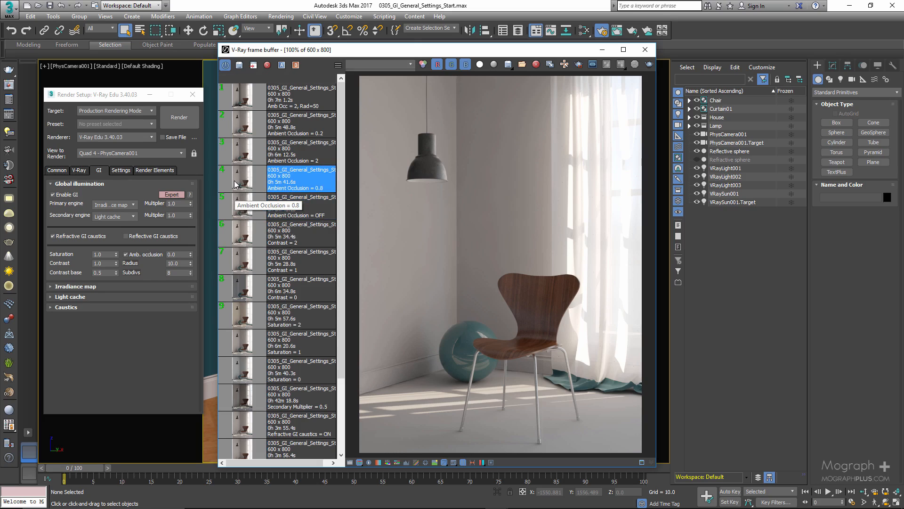
left_click(235, 208)
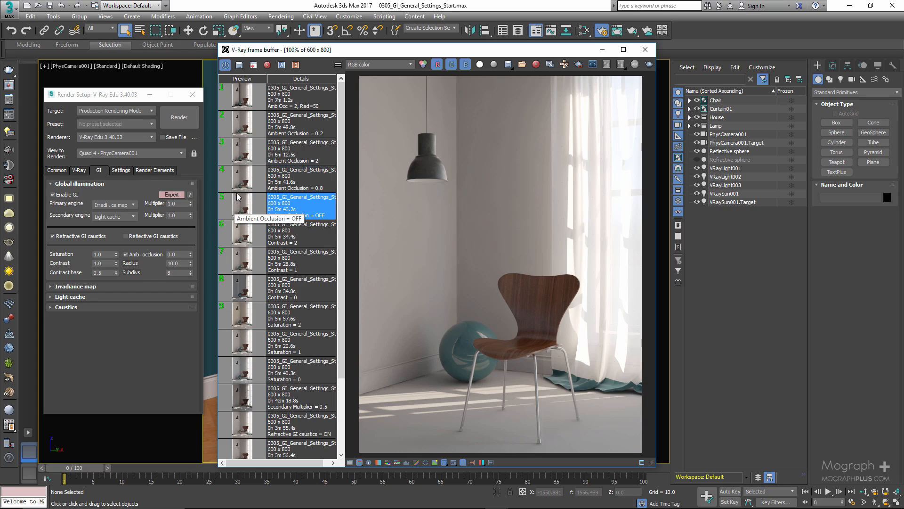
- Compare the "Ambient Occlusion = 2" render with the OFF version at 200% around the ball and baseboard
left_click(241, 160)
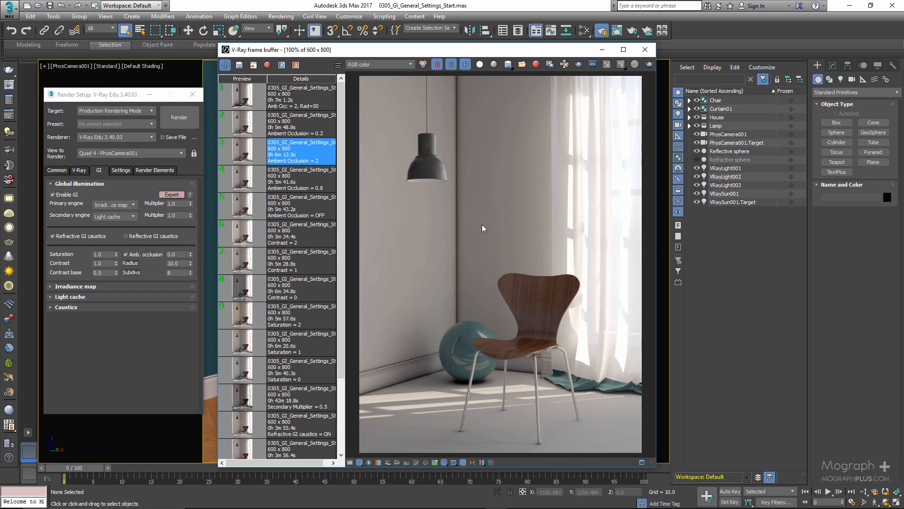
scroll(481, 226, "up", 1)
middle_click_drag(387, 329, 494, 179)
middle_click_drag(471, 354, 476, 284)
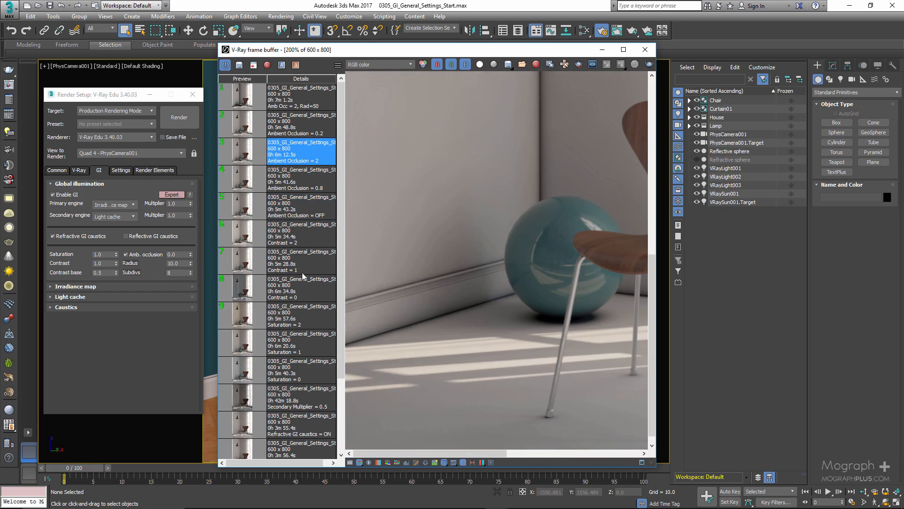
left_click(242, 209)
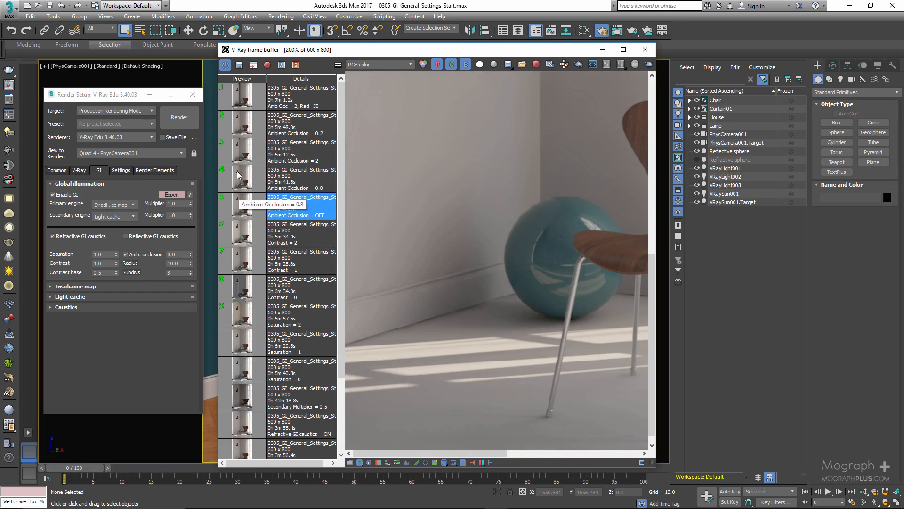
left_click(242, 151)
scroll(470, 289, "down", 1)
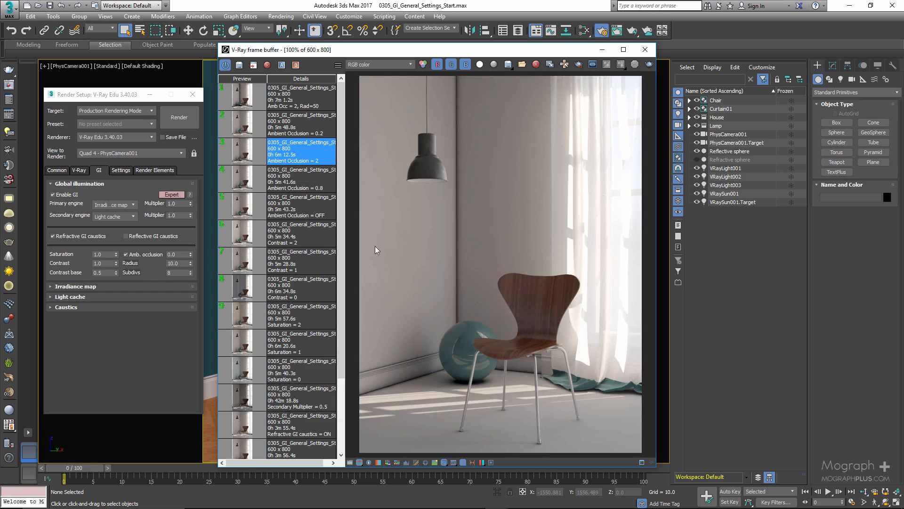
- Load the saved "Ambient Occlusion = 0.2" render and examine the ball and baseboard corner at 200%
left_click(242, 123)
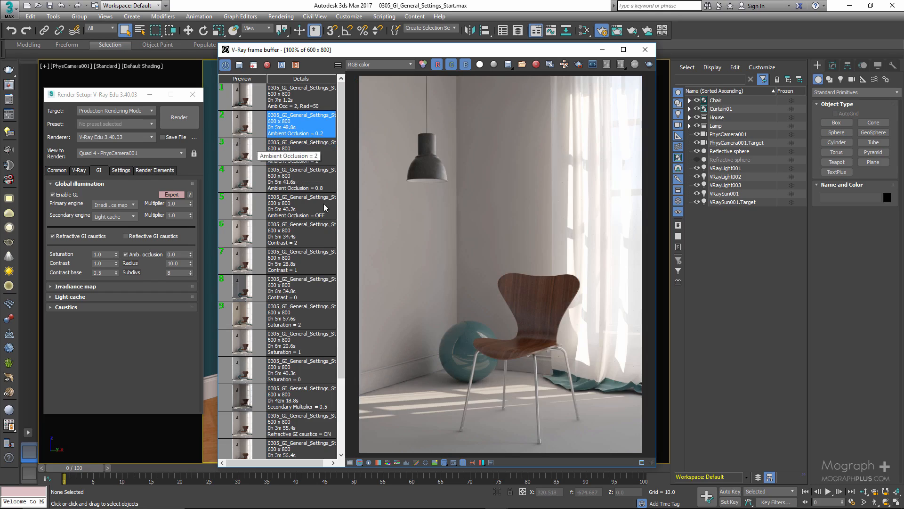
scroll(422, 382, "up", 1)
middle_click_drag(388, 371, 419, 340)
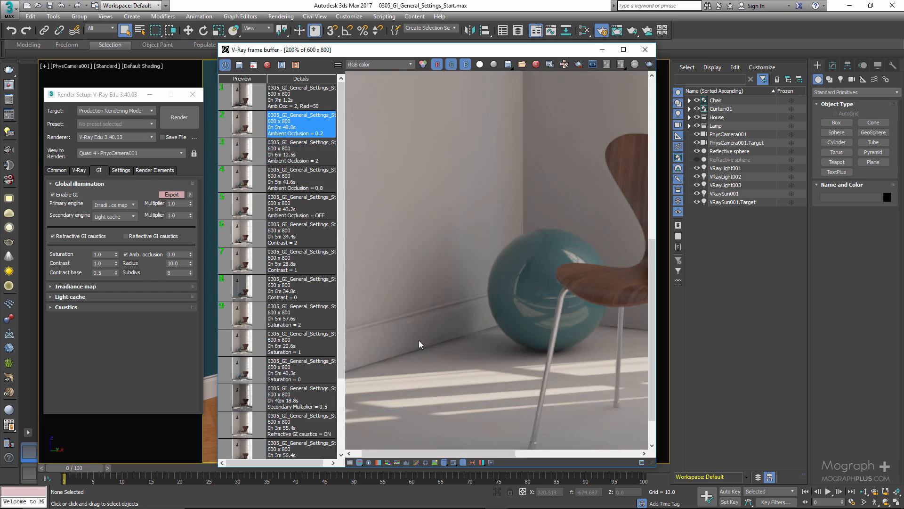
- Compare "Ambient Occlusion = OFF" as image A with "Ambient Occlusion = 0.2" as image B, sweeping the divider to the render's left edge
left_click(246, 212)
left_click(281, 65)
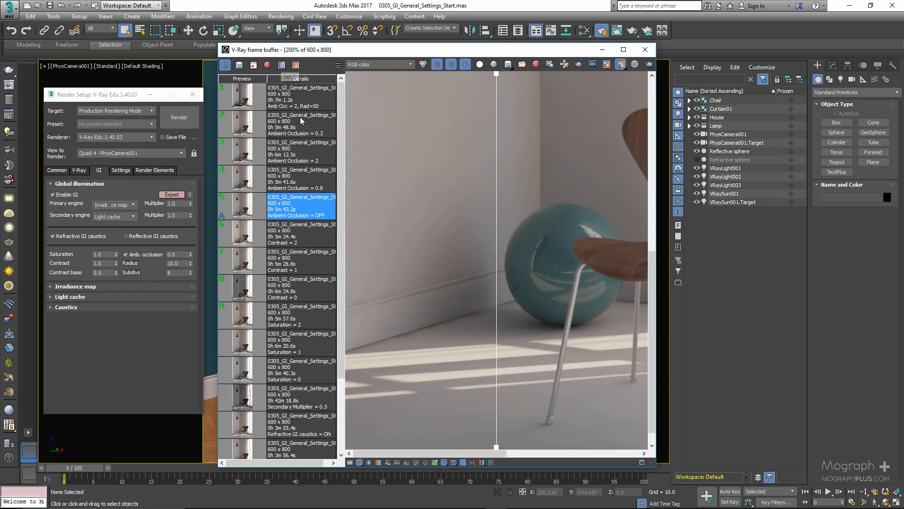
left_click(304, 129)
left_click(296, 65)
left_click_drag(498, 305, 356, 362)
scroll(458, 335, "down", 1)
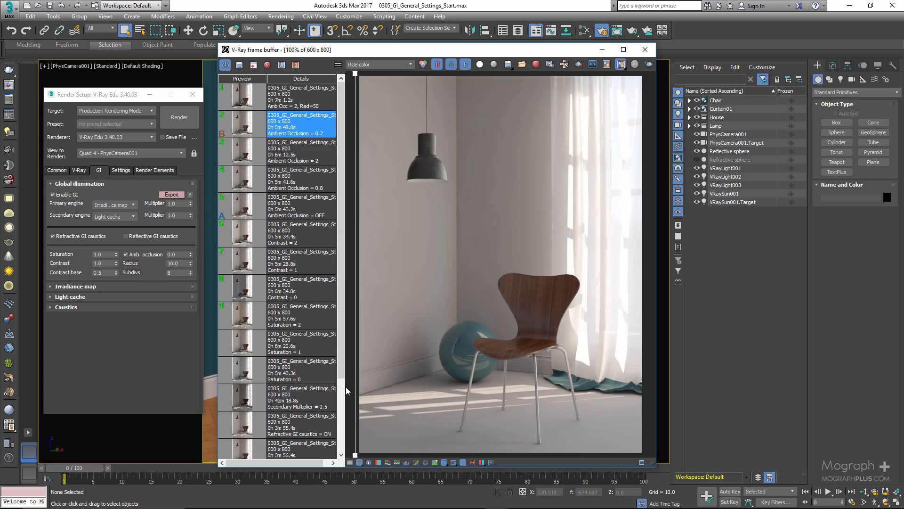
left_click_drag(356, 392, 363, 418)
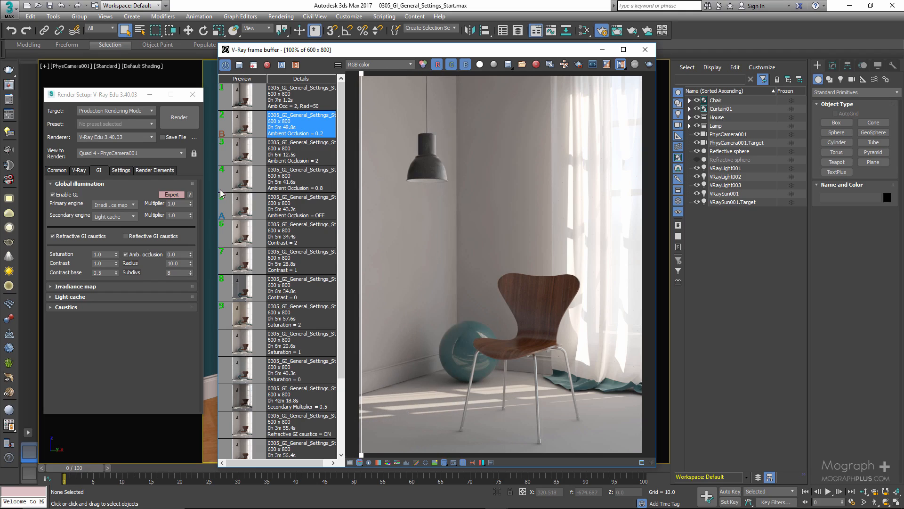
- Switch off the A/B comparison and set the ambient occlusion amount to 0.8
left_click(619, 69)
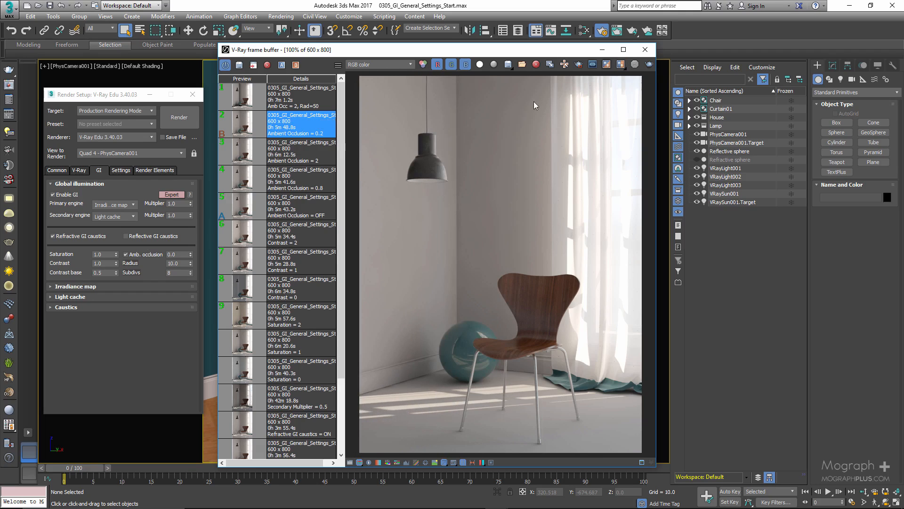
left_click(183, 255)
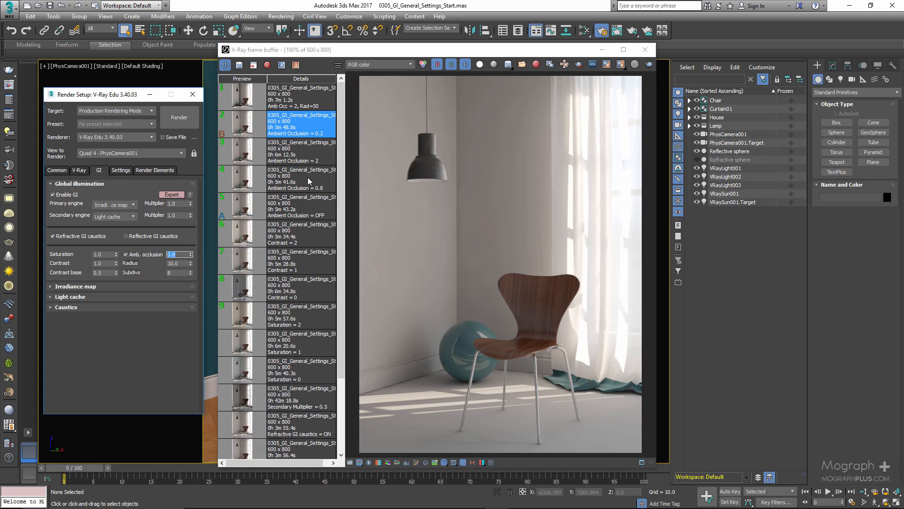
- Alternate between the saved "Amb Occ = 2, Rad=50" and "Ambient Occlusion = 2" renders, and point out the ambient occlusion Subdivs value
left_click(243, 97)
double_click(243, 97)
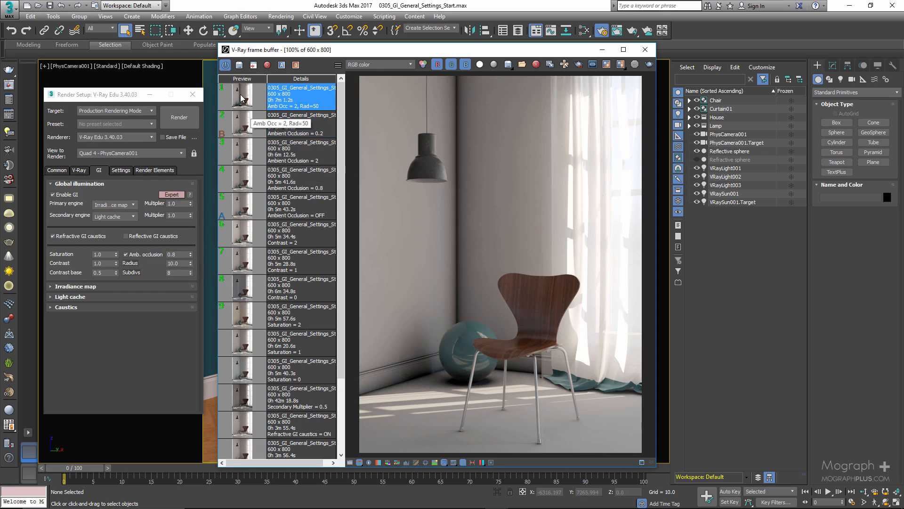
left_click(246, 154)
double_click(243, 156)
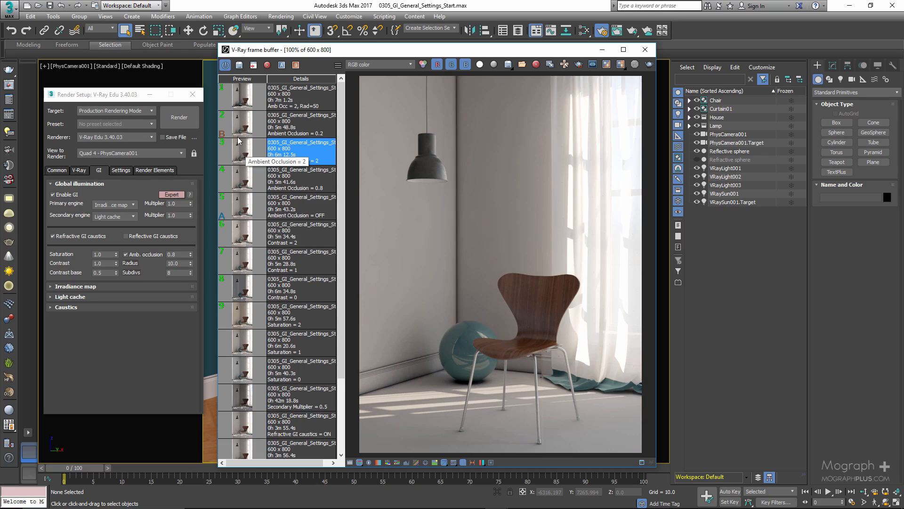
double_click(238, 104)
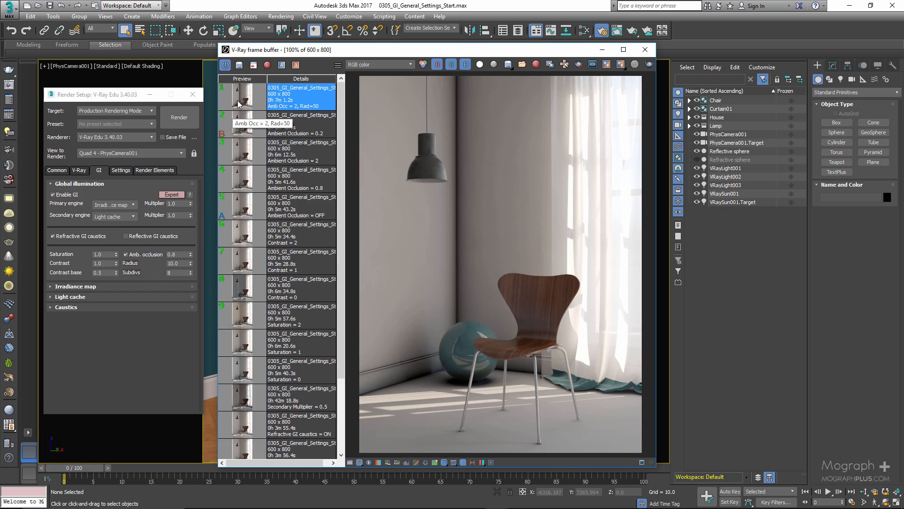
double_click(242, 151)
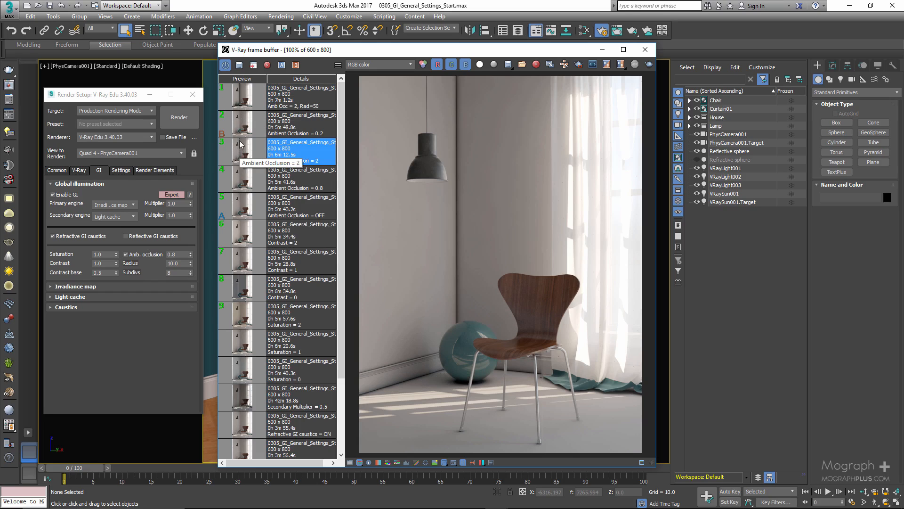
double_click(240, 105)
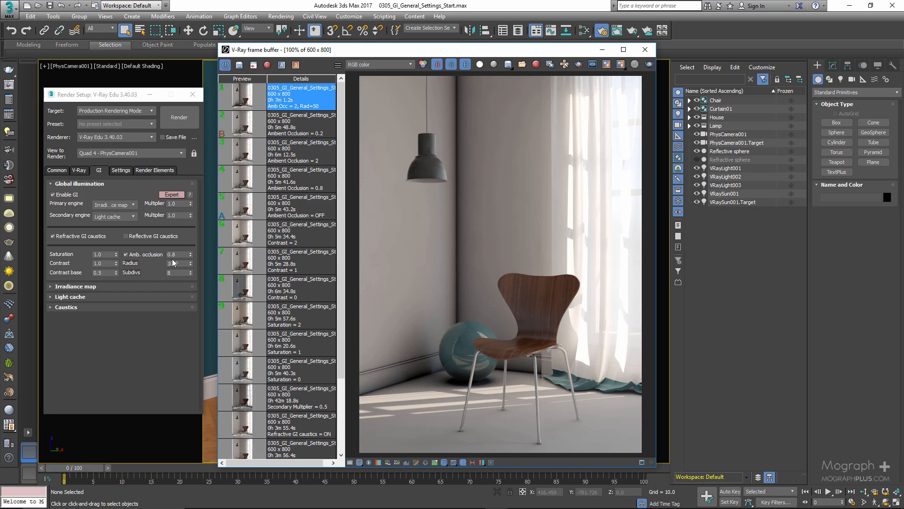
left_click(167, 273)
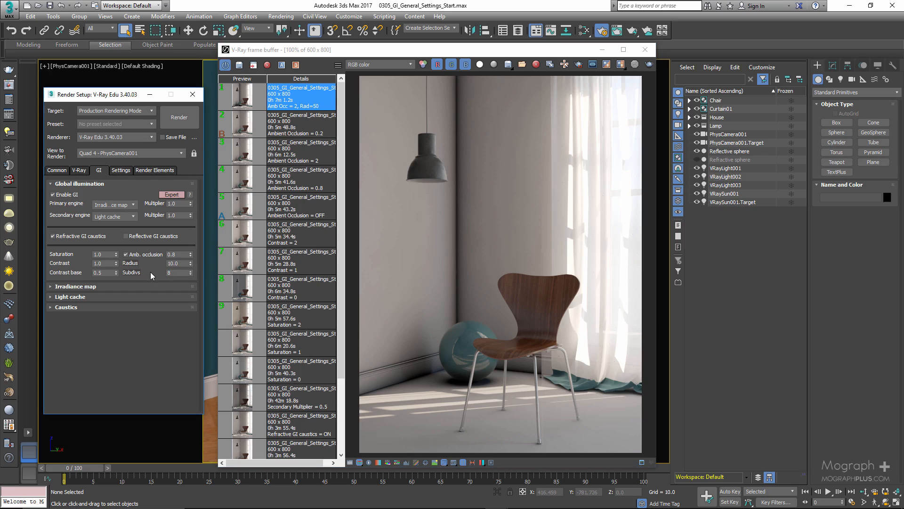